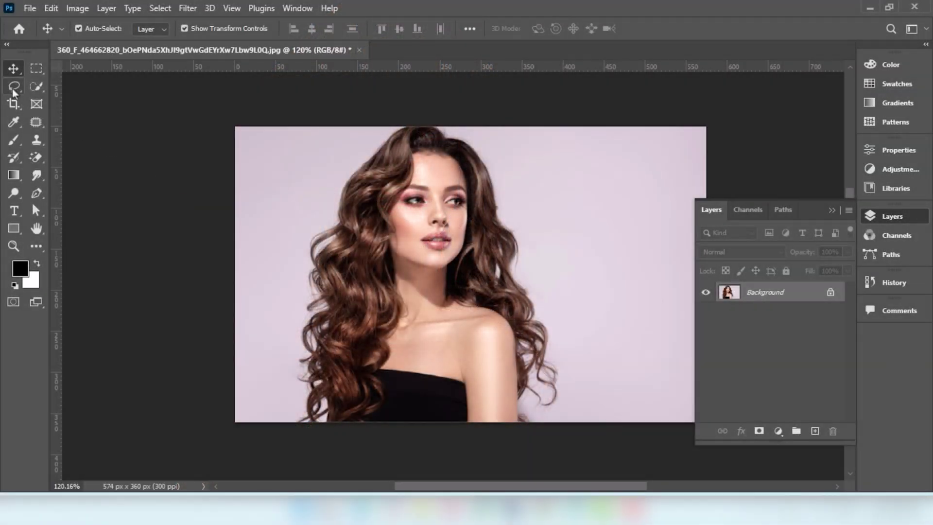
Draw a closed rough Lasso outline around the woman and her curly hair.
left_click(13, 88)
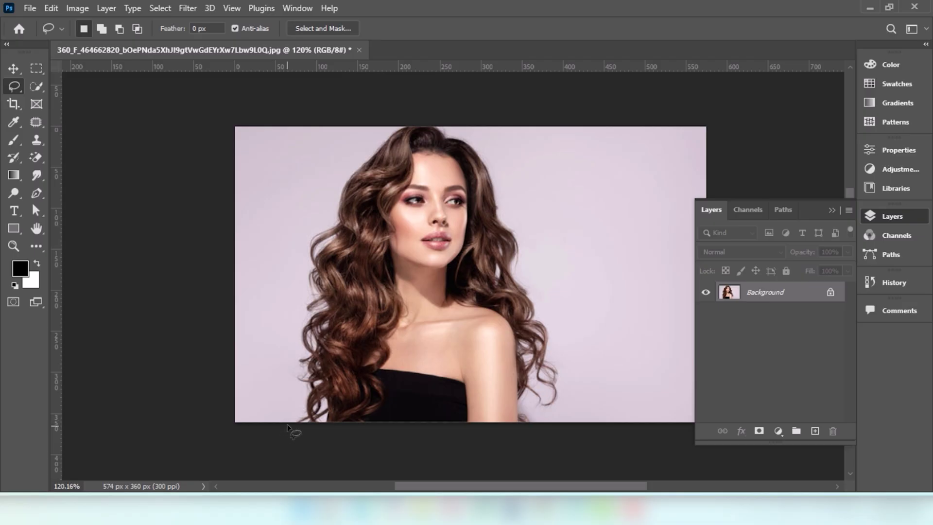
mouse_move(294, 409)
left_mouse_down()
mouse_move(288, 378)
mouse_move(301, 275)
mouse_move(311, 232)
mouse_move(334, 210)
mouse_move(338, 176)
mouse_move(365, 146)
mouse_move(408, 126)
mouse_move(460, 130)
mouse_move(486, 148)
mouse_move(527, 244)
mouse_move(565, 385)
mouse_move(551, 429)
mouse_move(293, 444)
left_mouse_up()
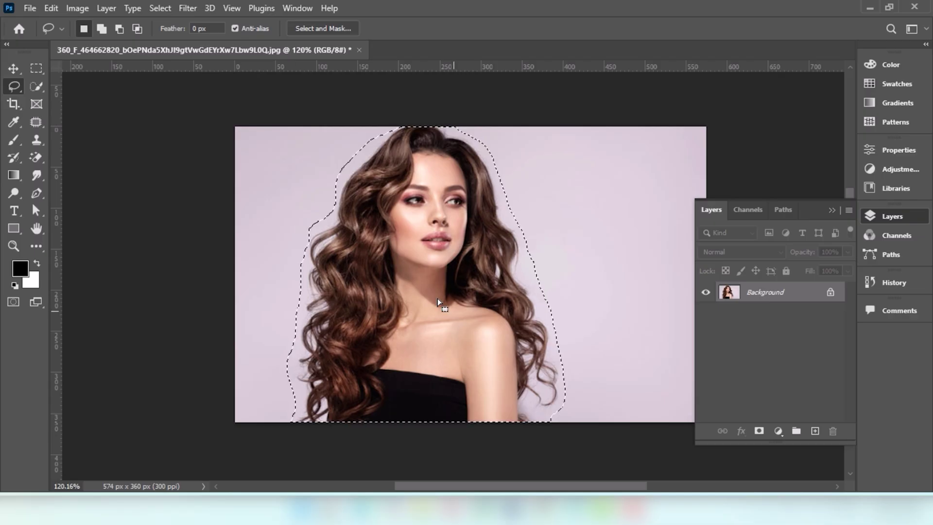
left_click(160, 8)
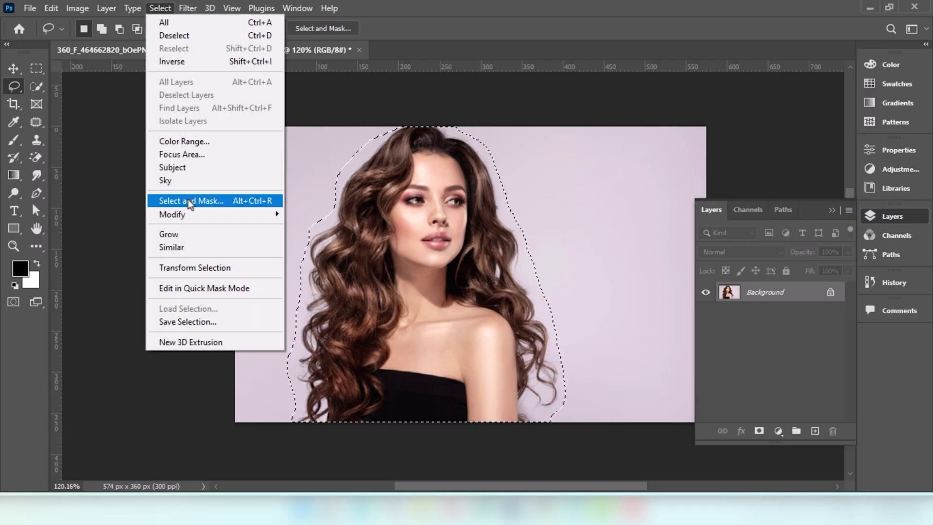
Open Select and Mask with the Overlay view mode at 100% opacity.
left_click(191, 201)
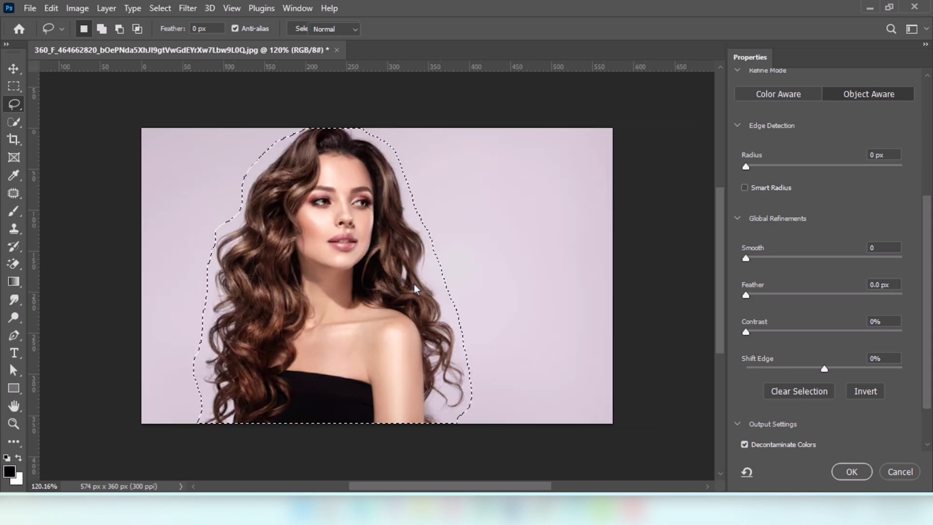
left_click_drag(929, 243, 928, 128)
left_click(795, 120)
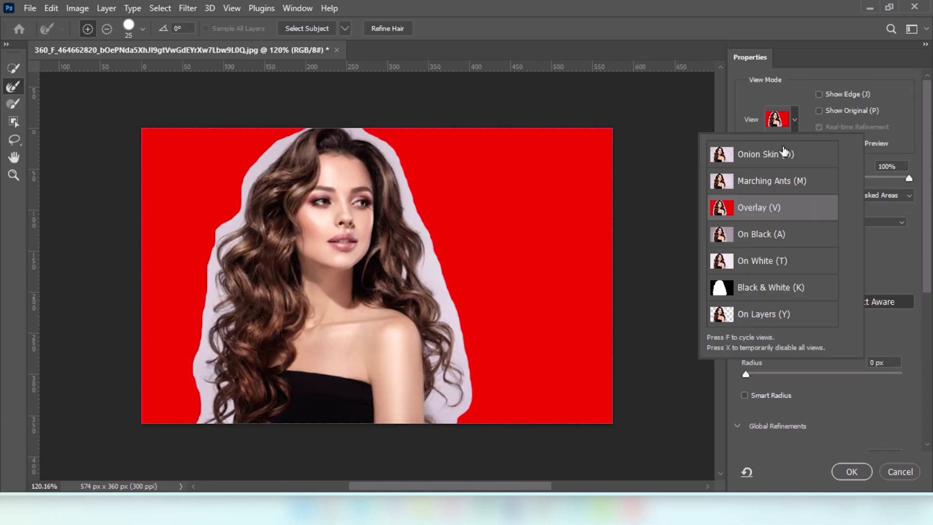
left_click(890, 234)
mouse_move(908, 178)
left_mouse_down()
mouse_move(892, 180)
mouse_move(911, 180)
left_mouse_up()
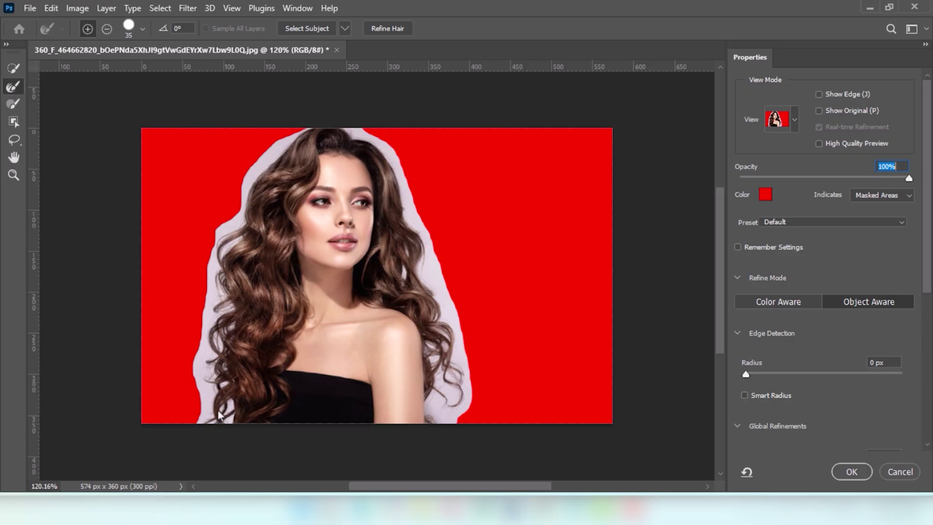
Refine the left hair edge with the Refine Edge Brush, undoing the right-shoulder stroke.
key("bracketright")
mouse_move(218, 405)
left_mouse_down()
mouse_move(212, 349)
mouse_move(246, 176)
mouse_move(264, 146)
mouse_move(306, 115)
mouse_move(333, 113)
mouse_move(367, 127)
mouse_move(398, 163)
mouse_move(427, 244)
mouse_move(425, 289)
mouse_move(458, 340)
mouse_move(461, 362)
mouse_move(448, 346)
mouse_move(451, 424)
mouse_move(479, 375)
mouse_move(479, 343)
left_mouse_up()
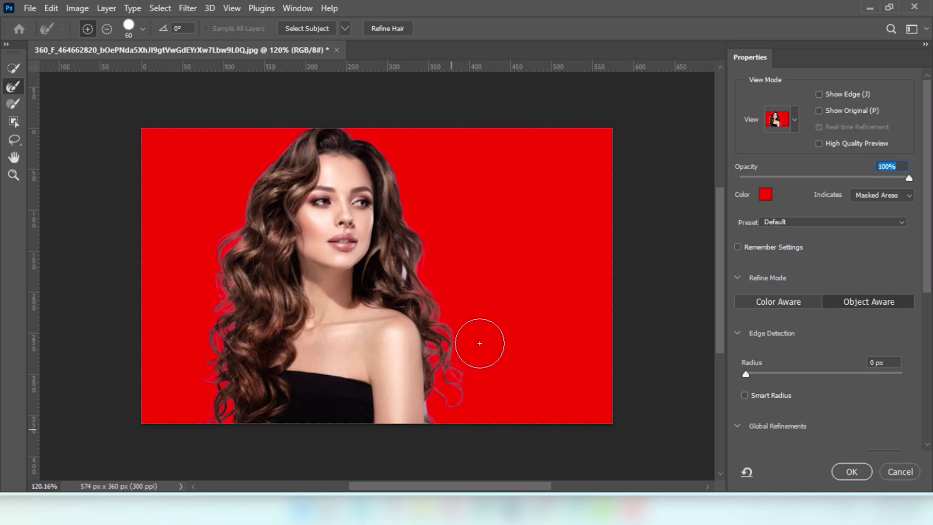
key("bracketleft")
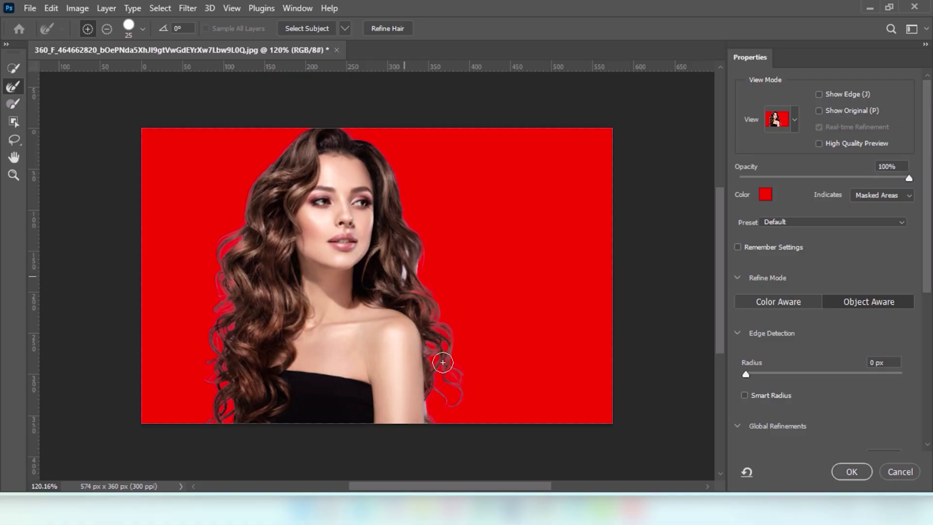
left_click_drag(435, 388, 432, 416)
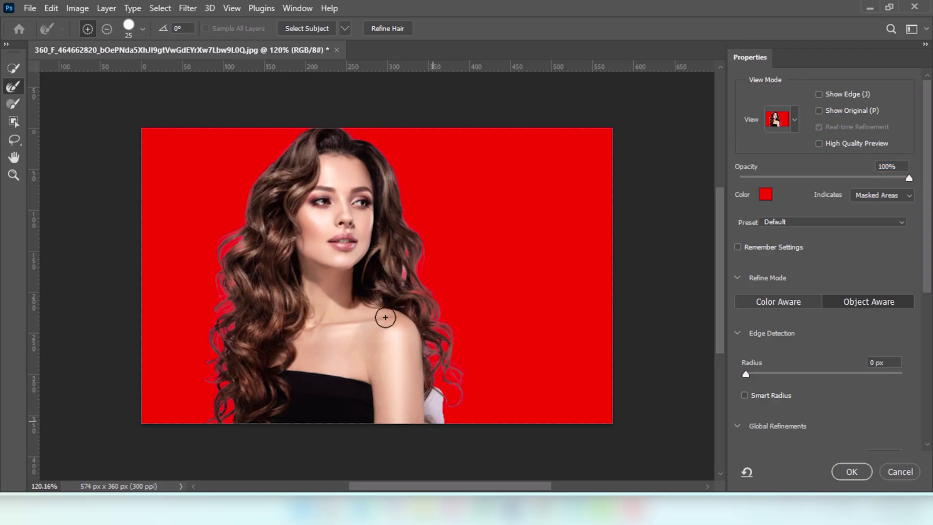
key("ctrl+z")
Enable Decontaminate Colors and output the refinement as a masked copy layer.
left_click_drag(927, 267, 896, 417)
left_click(770, 391)
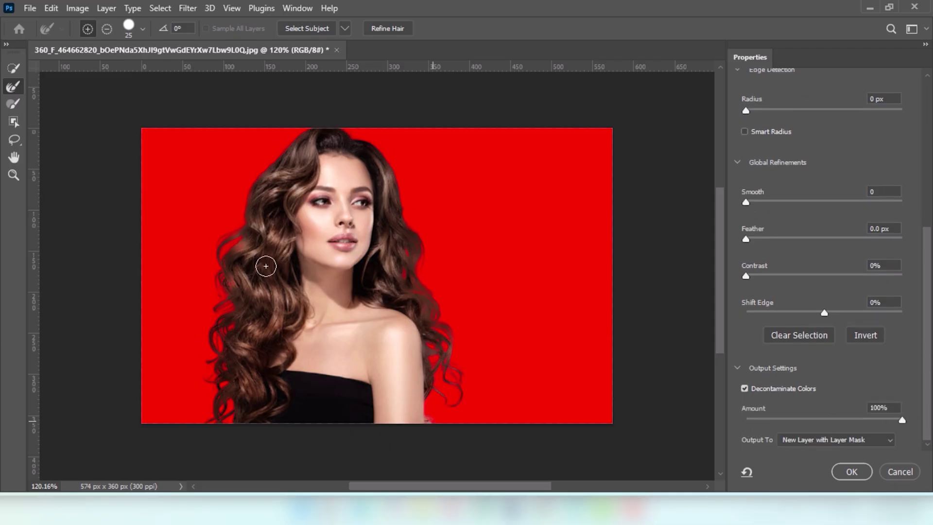
left_click(851, 472)
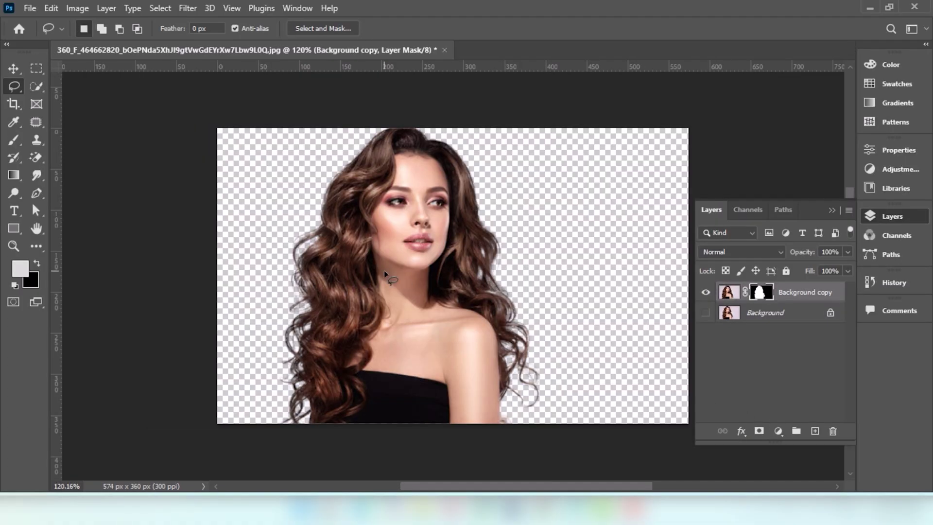
Add a black (000000) Solid Color fill layer above the Background layer.
left_click(761, 316)
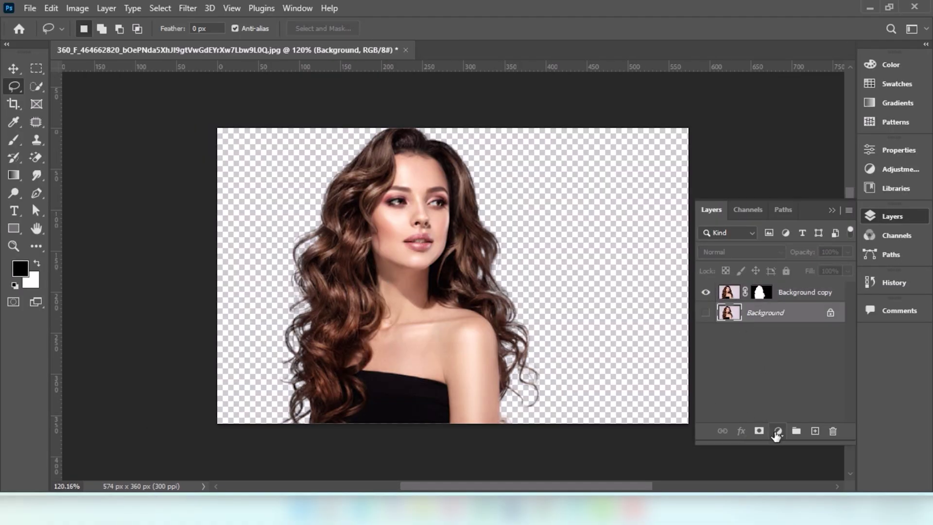
left_click(778, 432)
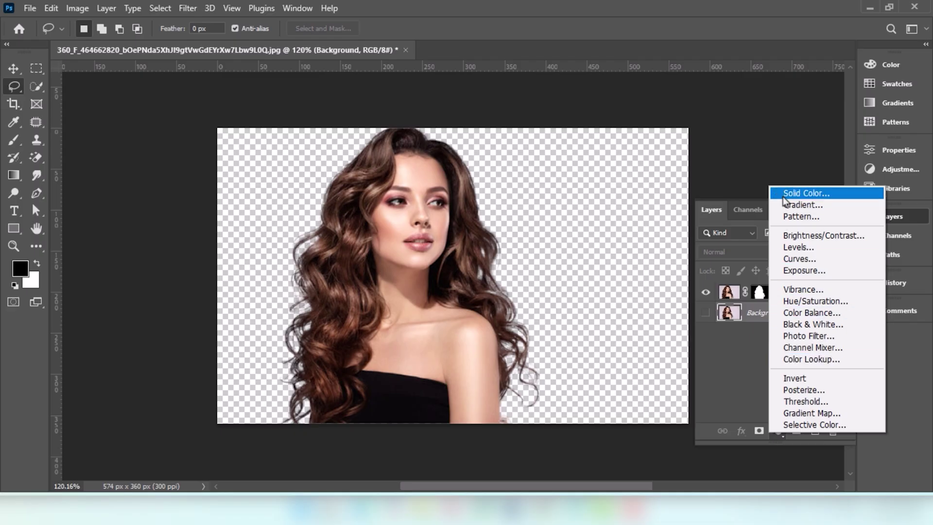
left_click(799, 191)
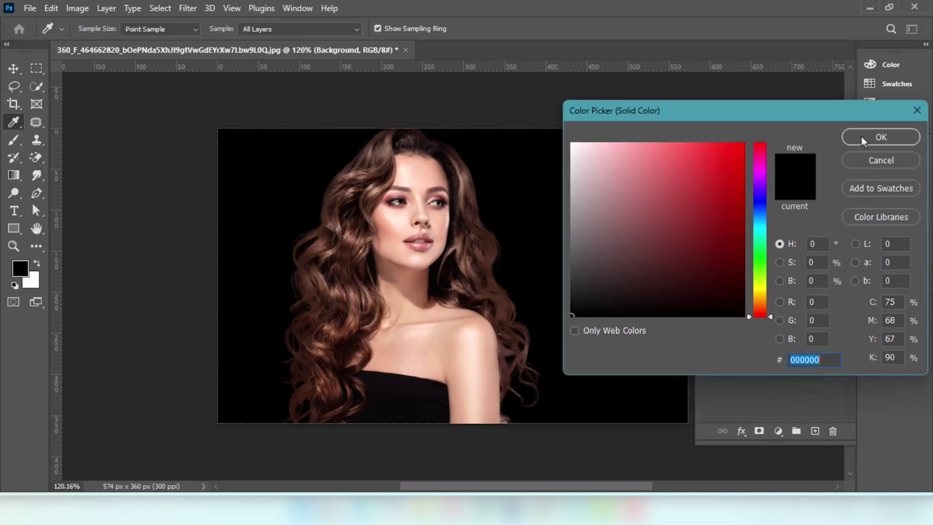
left_click(864, 139)
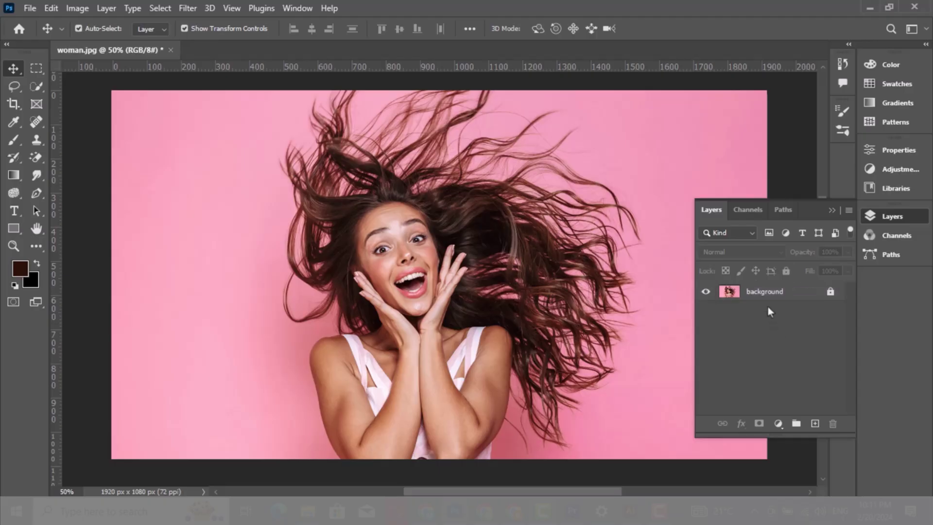
Duplicate the background photo and add a light cyan (86f8ff) Solid Color fill above the original.
left_click(758, 294)
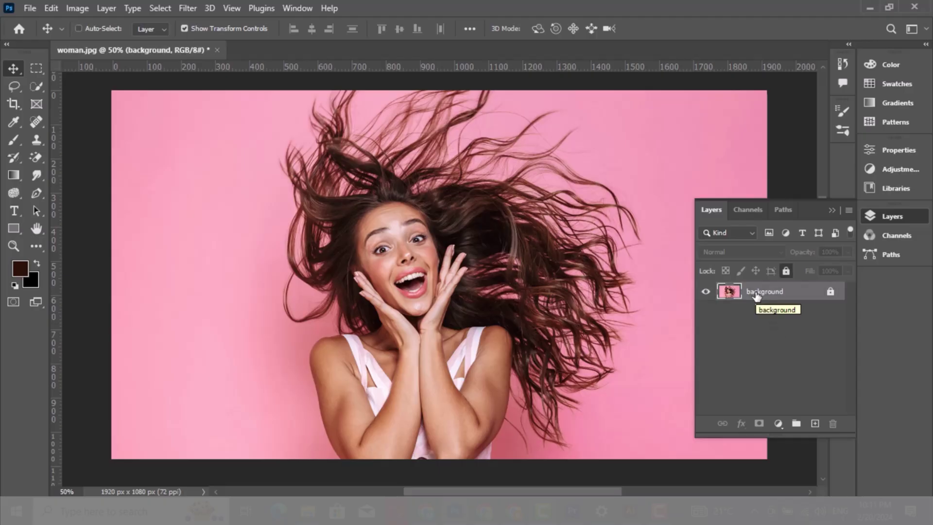
key("ctrl+j")
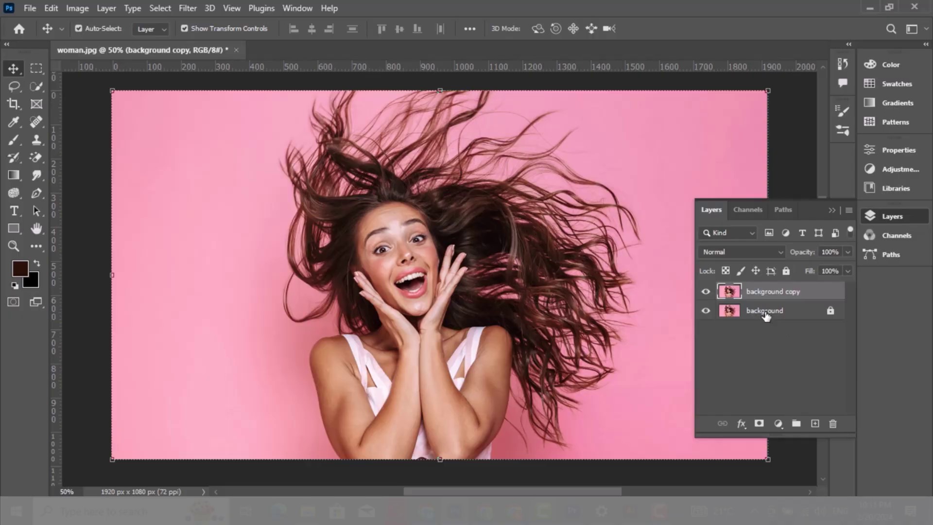
left_click(766, 314)
left_click(778, 423)
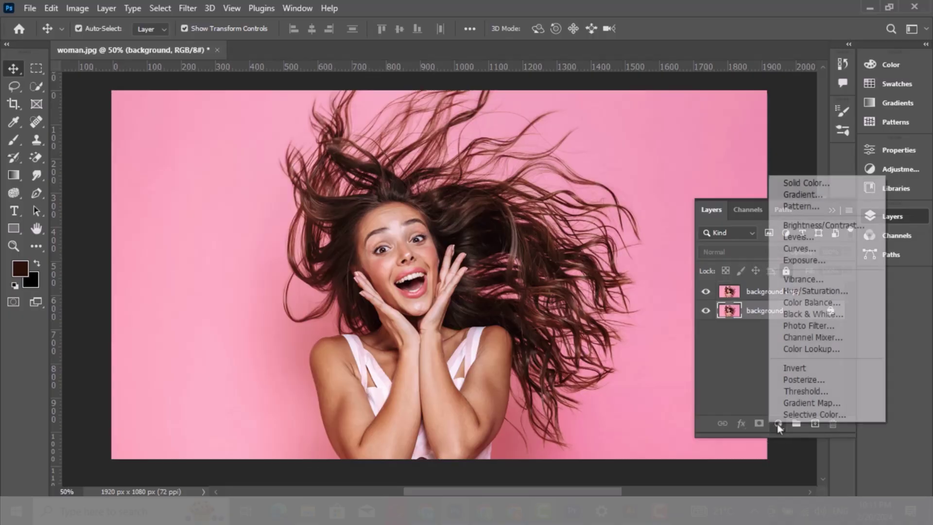
left_click(792, 183)
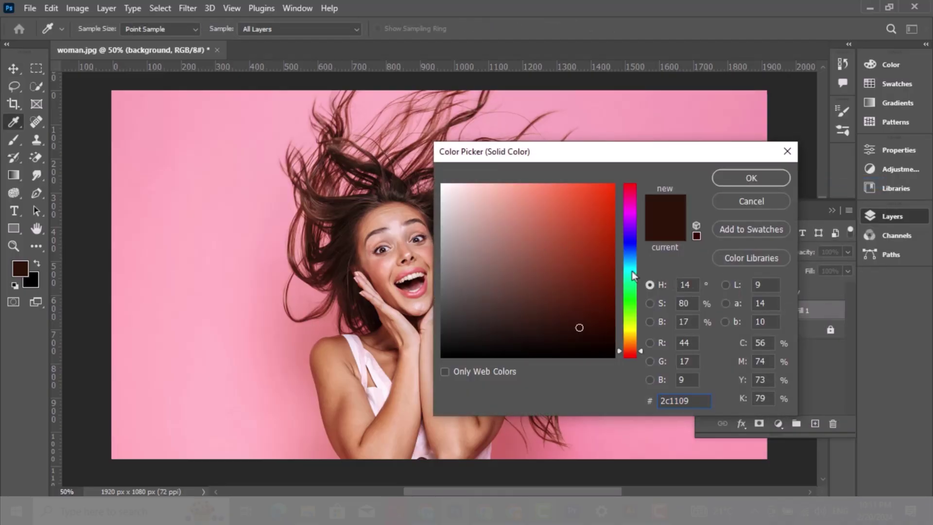
left_click(631, 270)
left_click_drag(523, 191, 523, 183)
left_click(723, 179)
Toggle the photo copy's visibility to check the cyan fill, then select the copy.
left_click(705, 292)
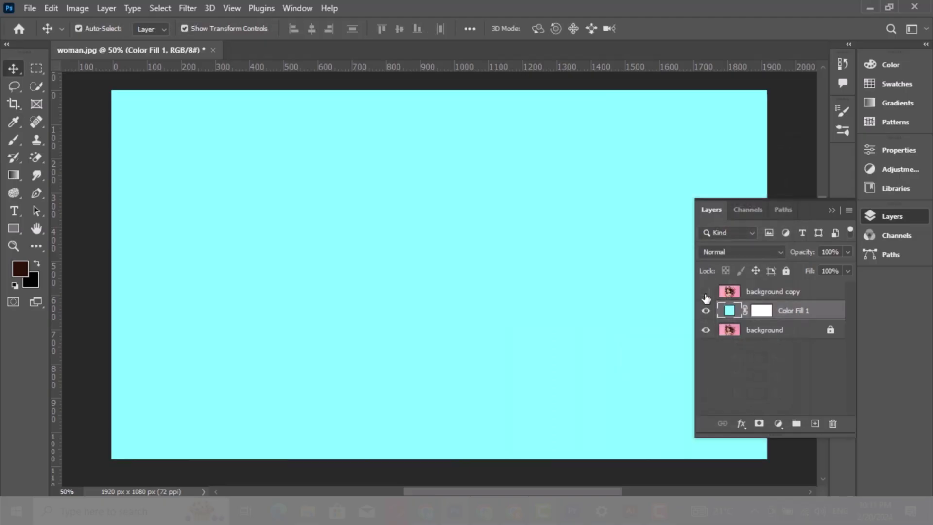
left_click(706, 292)
left_click(753, 293)
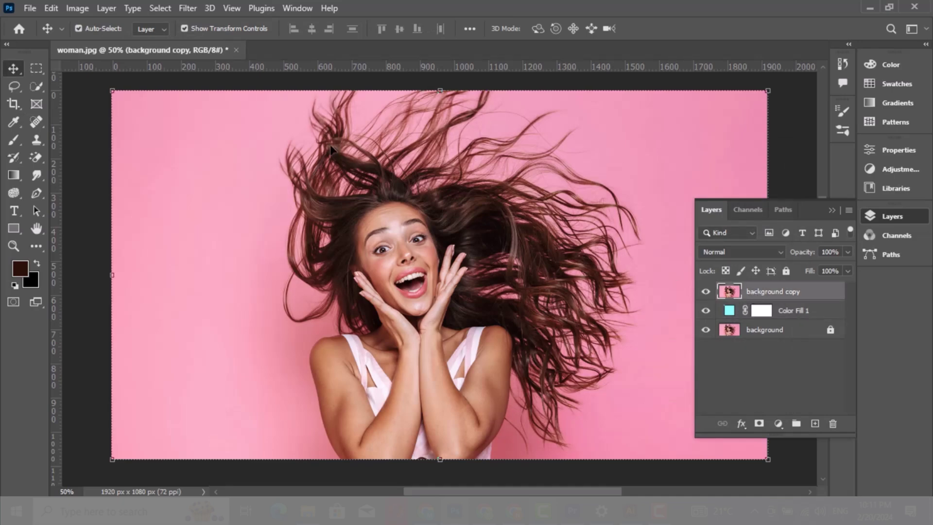
left_click(36, 90)
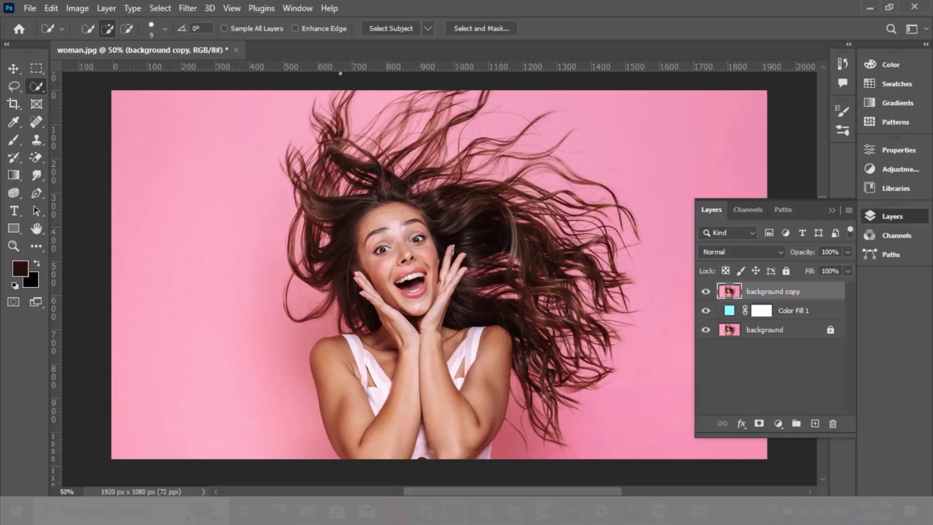
In Select and Mask on the photo copy, run Select Subject on the flyaway-haired woman.
left_click(475, 27)
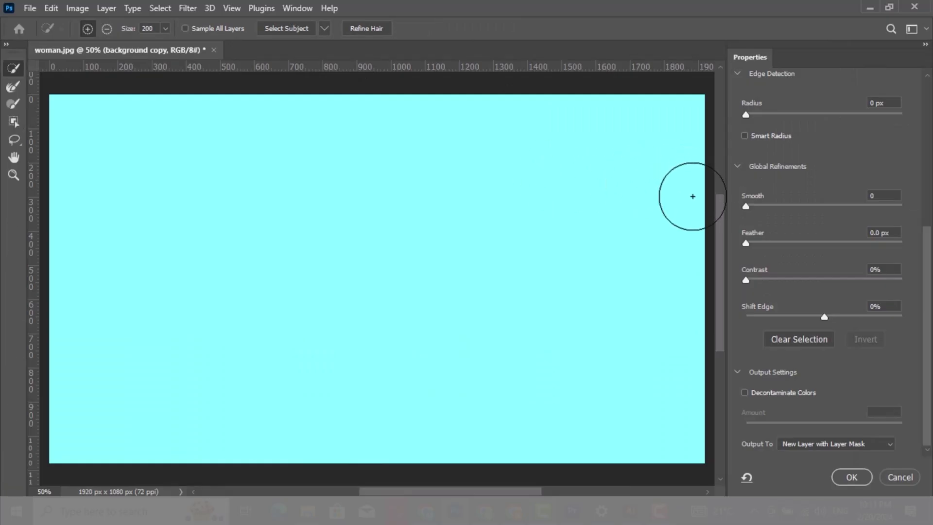
left_click_drag(926, 256, 926, 99)
left_click(795, 120)
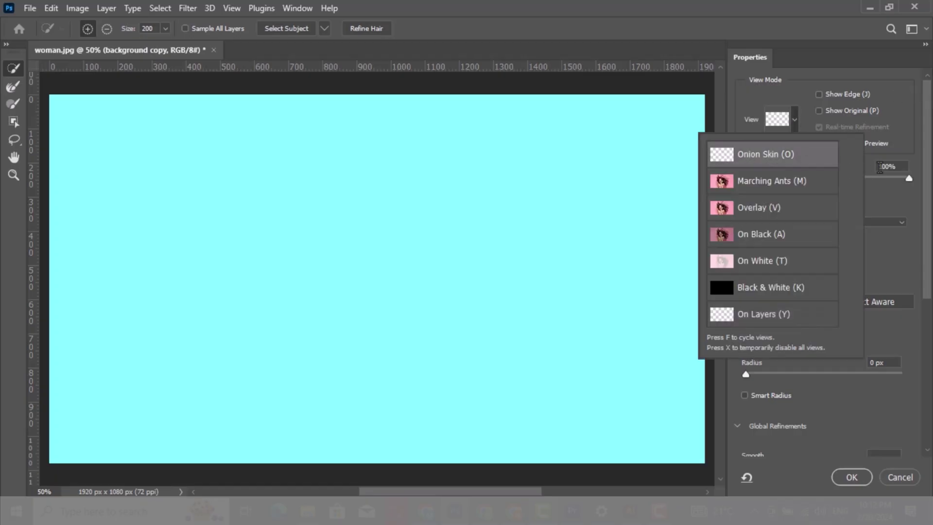
left_click(909, 180)
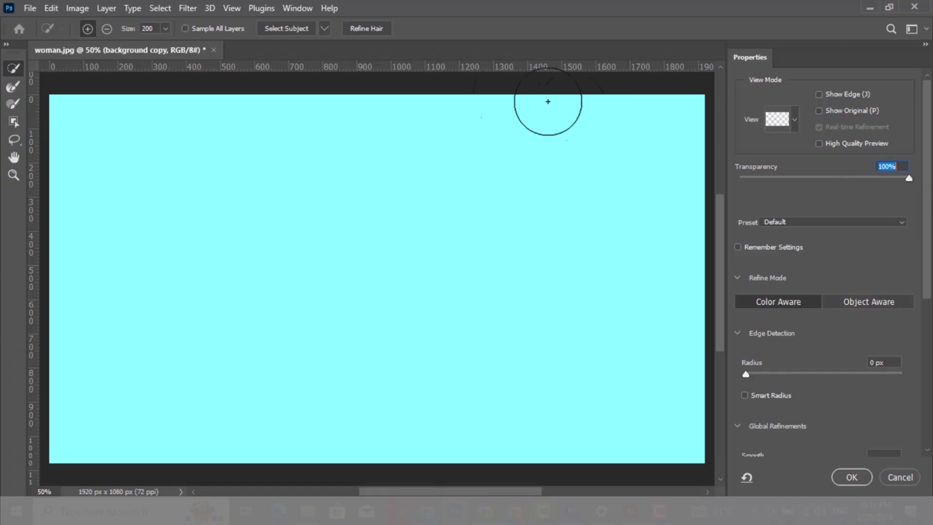
left_click(286, 29)
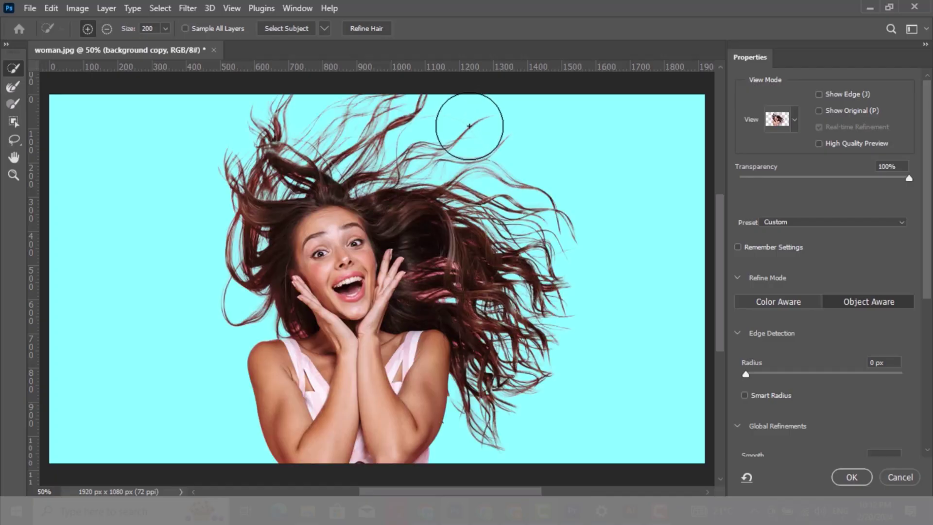
left_click(794, 122)
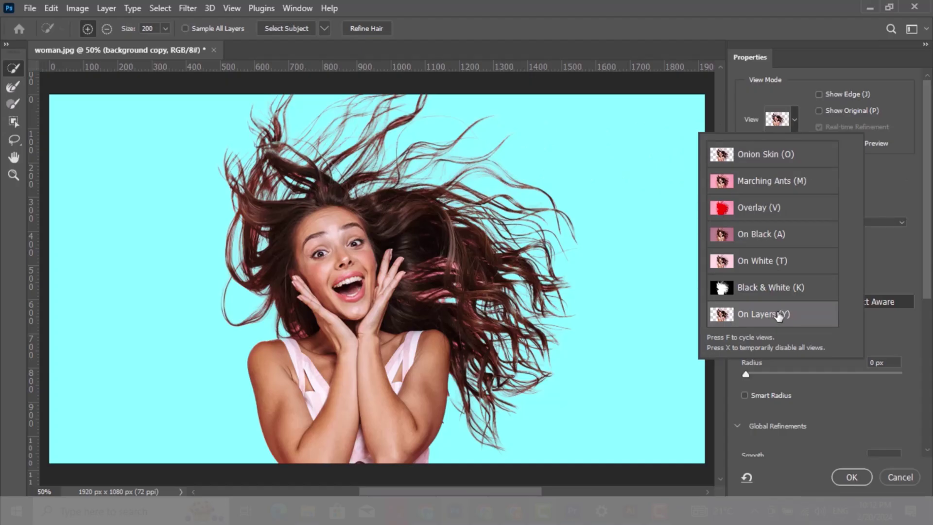
Set Refine Mode to Color Aware and pick the Refine Edge Brush.
left_click(892, 334)
left_click(792, 303)
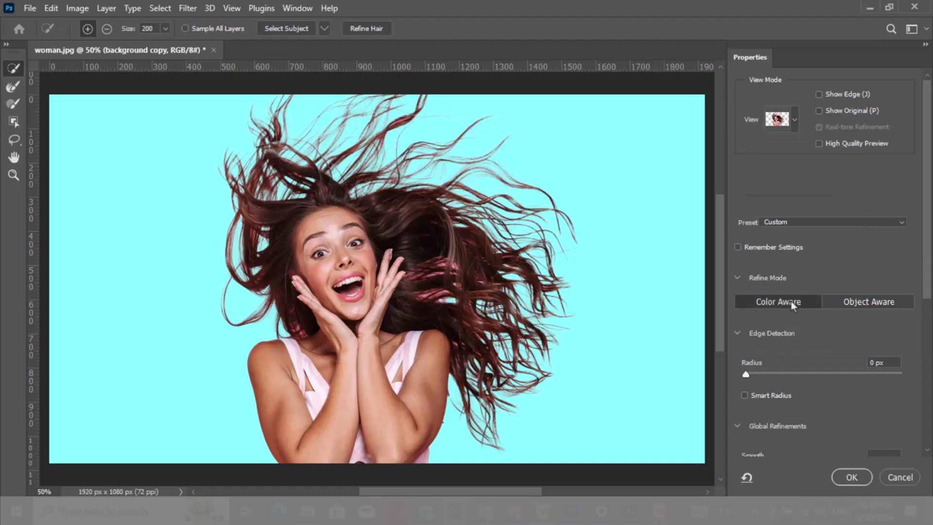
left_click(839, 304)
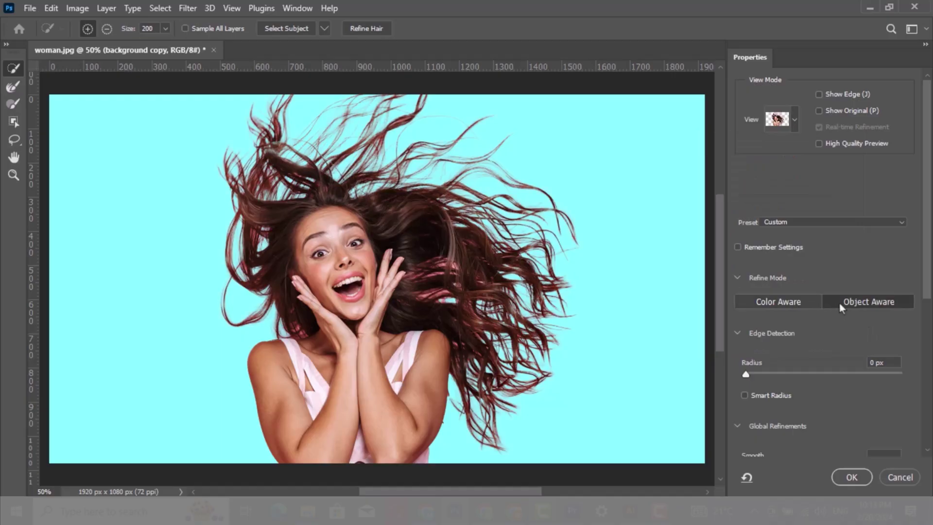
left_click(789, 302)
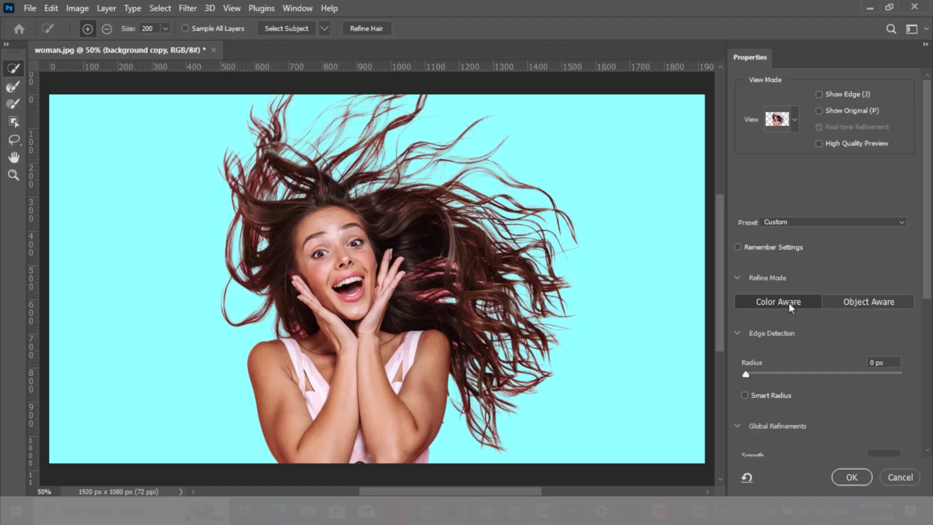
key("r")
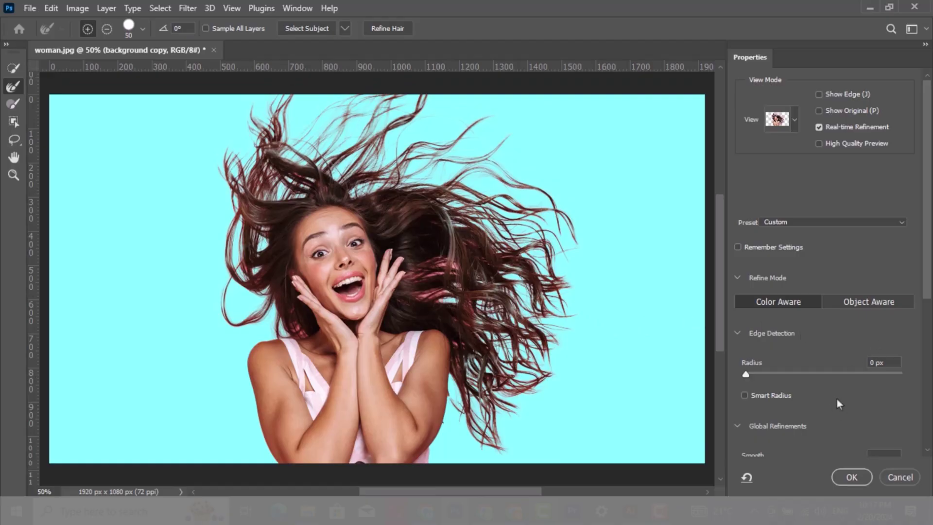
Enable Decontaminate Colors and output to a New Layer with Layer Mask.
scroll(826, 292, "down", 8)
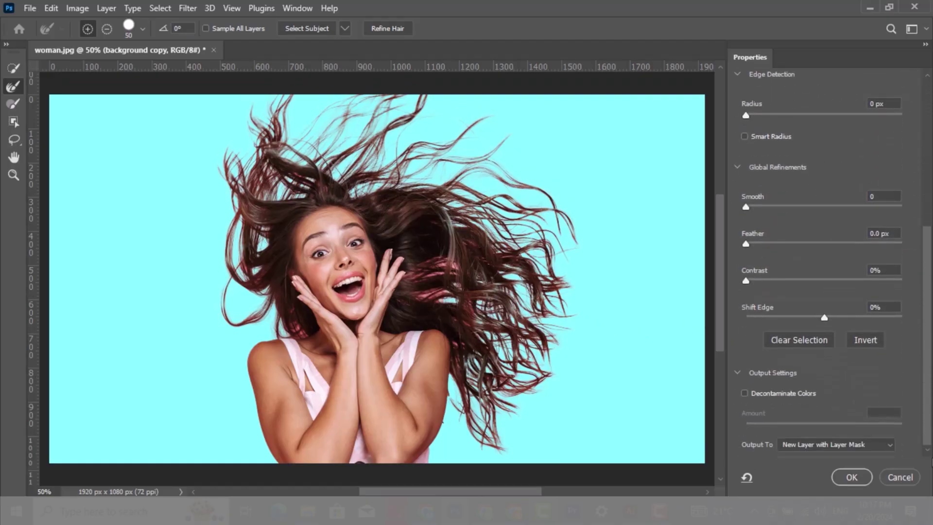
left_click(745, 394)
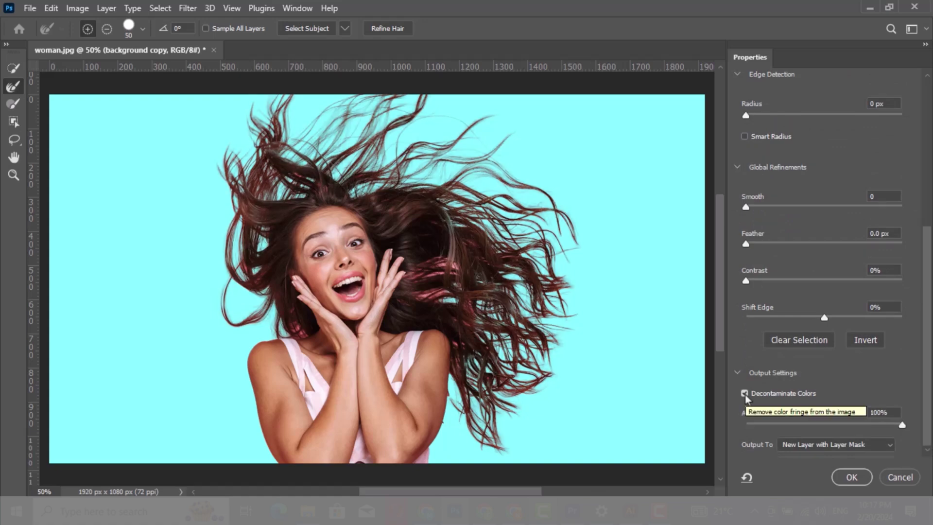
left_click(840, 448)
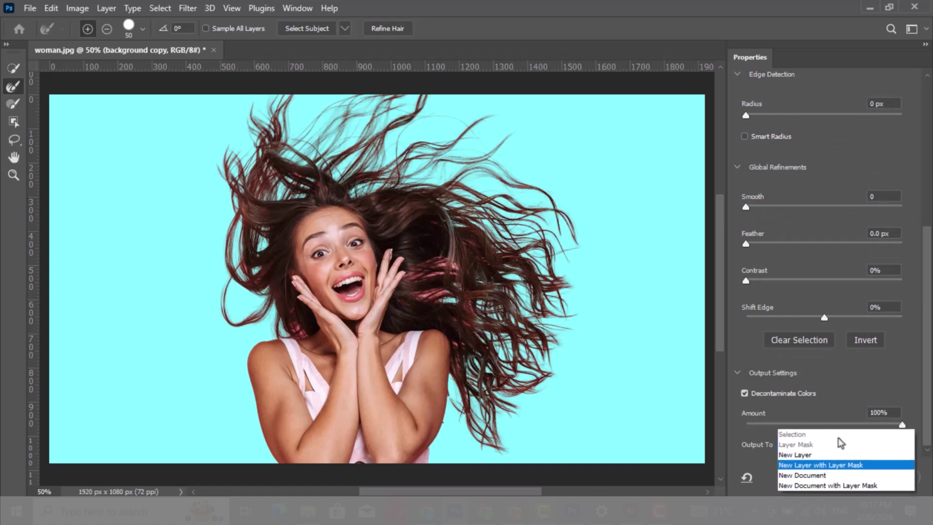
left_click(809, 465)
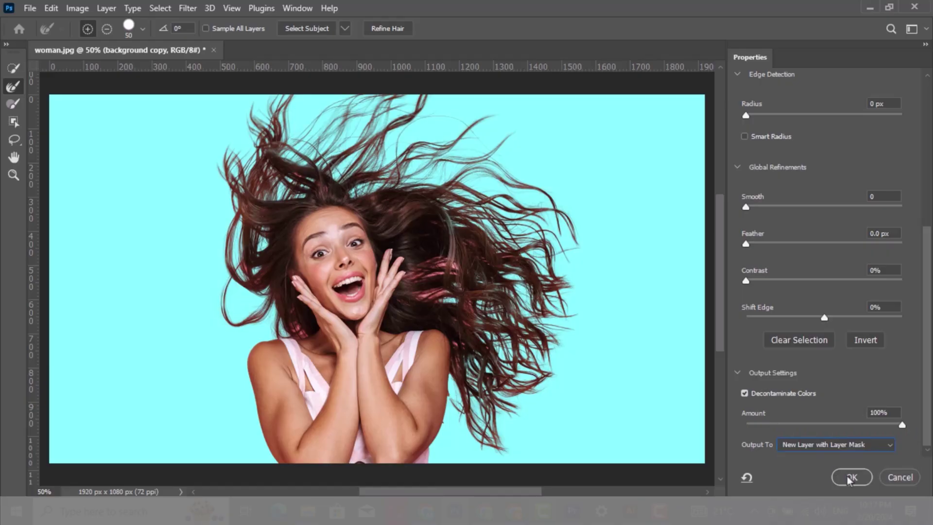
left_click(851, 478)
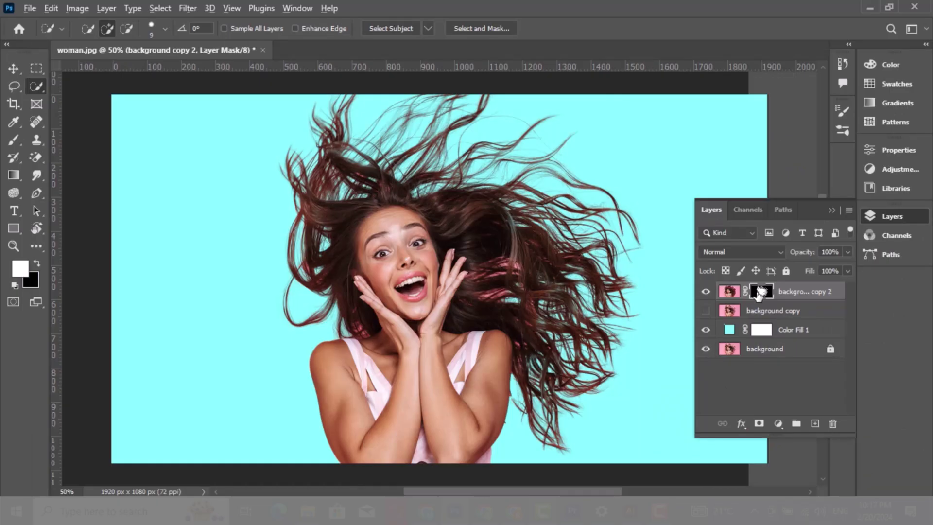
Paint white over the head and hair on the cutout's mask with an Overlay-mode brush.
left_click(759, 293, "alt")
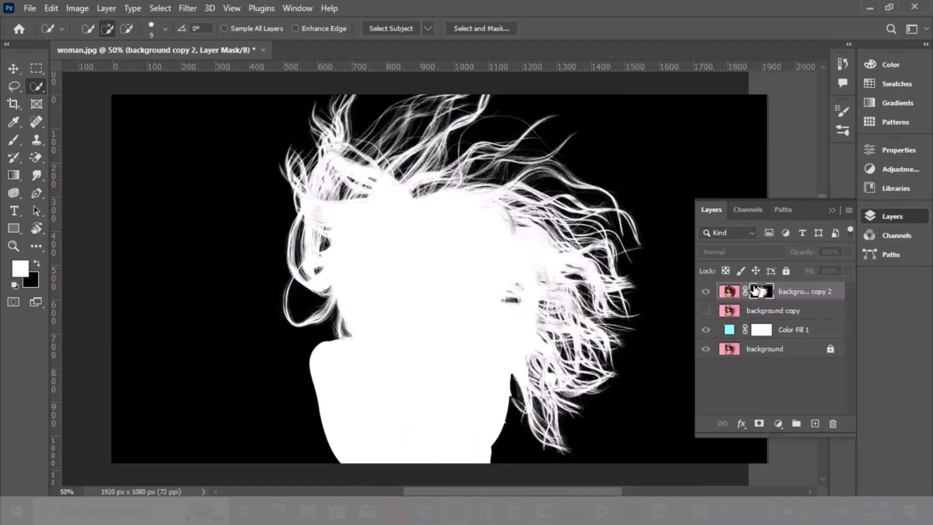
left_click(15, 141)
left_click(182, 28)
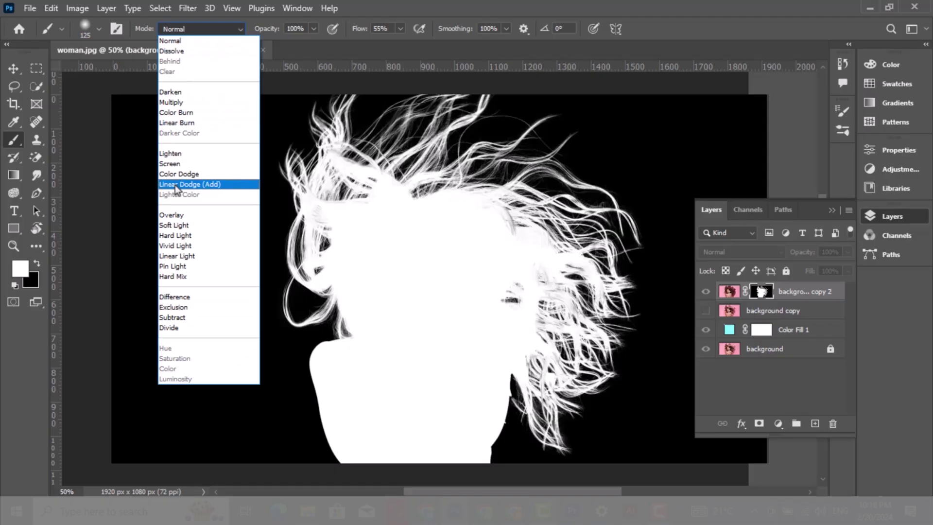
left_click(176, 219)
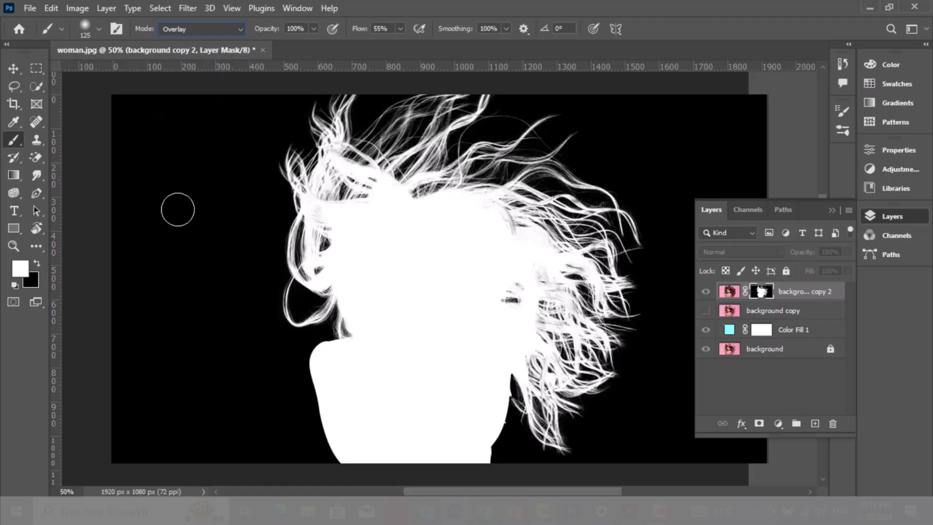
mouse_move(404, 285)
left_mouse_down()
mouse_move(462, 298)
mouse_move(486, 238)
mouse_move(512, 239)
mouse_move(490, 213)
mouse_move(517, 246)
mouse_move(508, 220)
mouse_move(549, 270)
mouse_move(516, 226)
mouse_move(490, 209)
mouse_move(418, 265)
mouse_move(392, 265)
mouse_move(472, 282)
mouse_move(547, 266)
mouse_move(541, 280)
mouse_move(542, 266)
mouse_move(496, 287)
mouse_move(507, 287)
mouse_move(513, 278)
mouse_move(417, 283)
mouse_move(358, 260)
mouse_move(322, 211)
mouse_move(351, 202)
mouse_move(352, 166)
mouse_move(334, 156)
mouse_move(329, 293)
mouse_move(367, 355)
mouse_move(517, 339)
mouse_move(554, 293)
mouse_move(551, 279)
mouse_move(544, 326)
mouse_move(558, 329)
mouse_move(551, 364)
mouse_move(526, 363)
mouse_move(546, 361)
mouse_move(555, 287)
mouse_move(591, 326)
mouse_move(570, 265)
mouse_move(587, 277)
mouse_move(528, 218)
mouse_move(534, 225)
mouse_move(477, 205)
mouse_move(508, 201)
mouse_move(400, 190)
mouse_move(428, 168)
mouse_move(424, 146)
mouse_move(367, 165)
mouse_move(335, 141)
mouse_move(304, 272)
mouse_move(328, 292)
mouse_move(378, 304)
left_mouse_up()
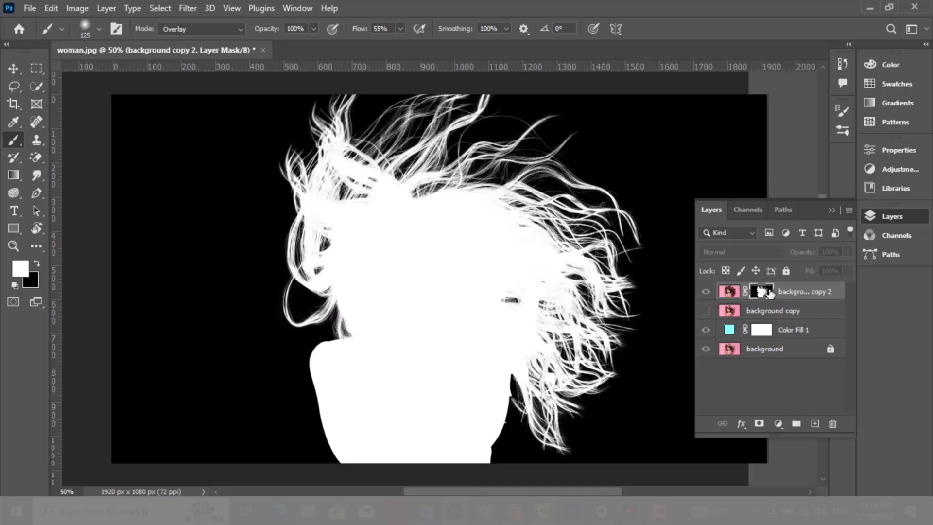
left_click(762, 291, "alt")
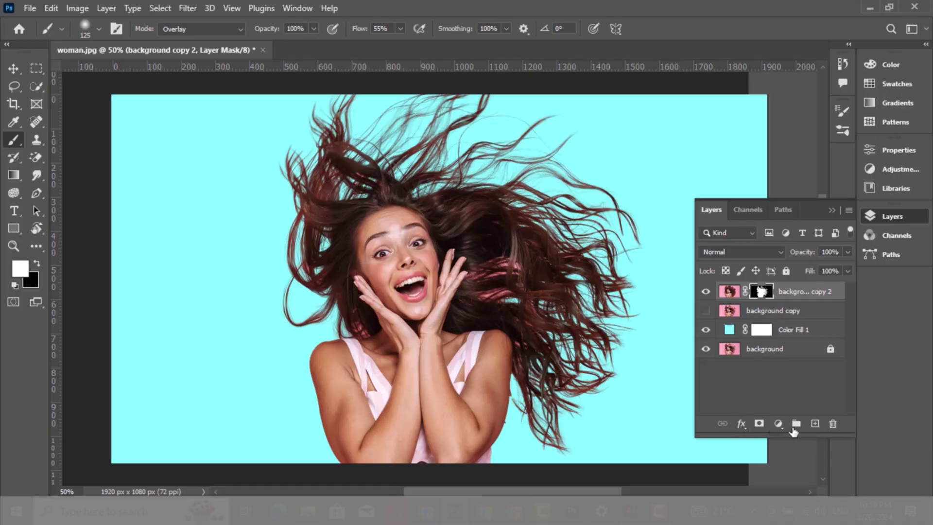
Add a new Layer 1 clipped to the cutout and set its blend mode to Color.
left_click(815, 423)
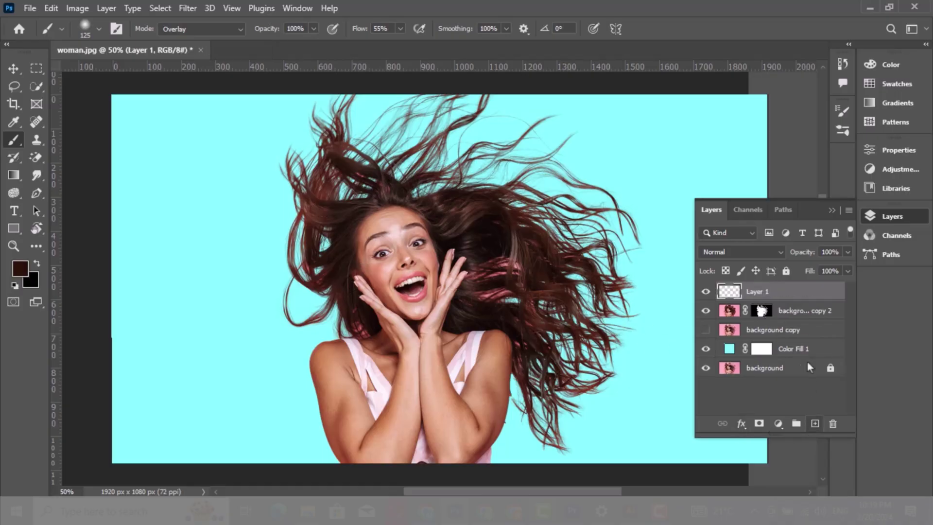
right_click(784, 292)
left_click(702, 197)
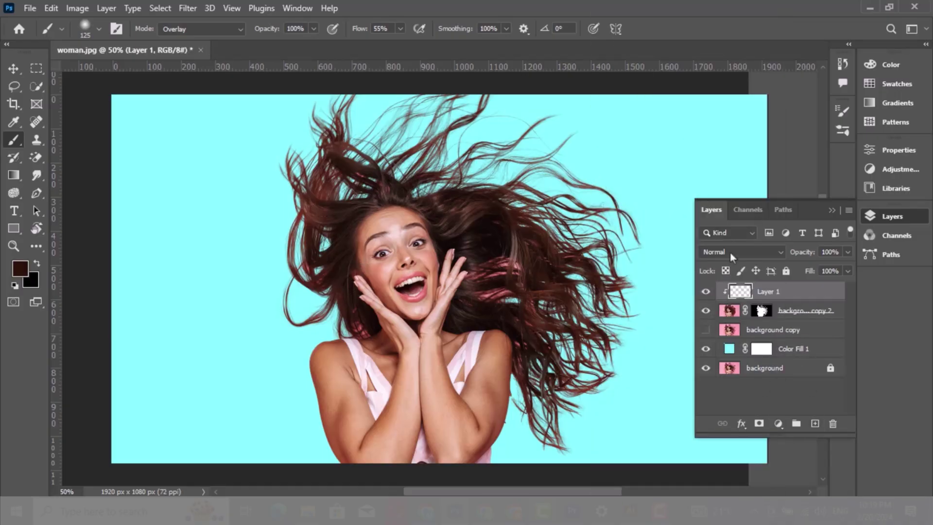
left_click(731, 252)
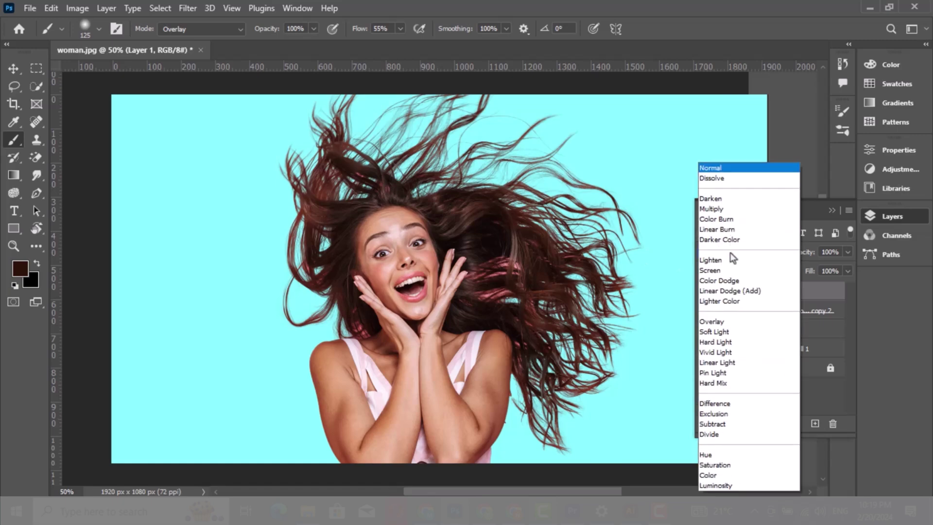
left_click(706, 474)
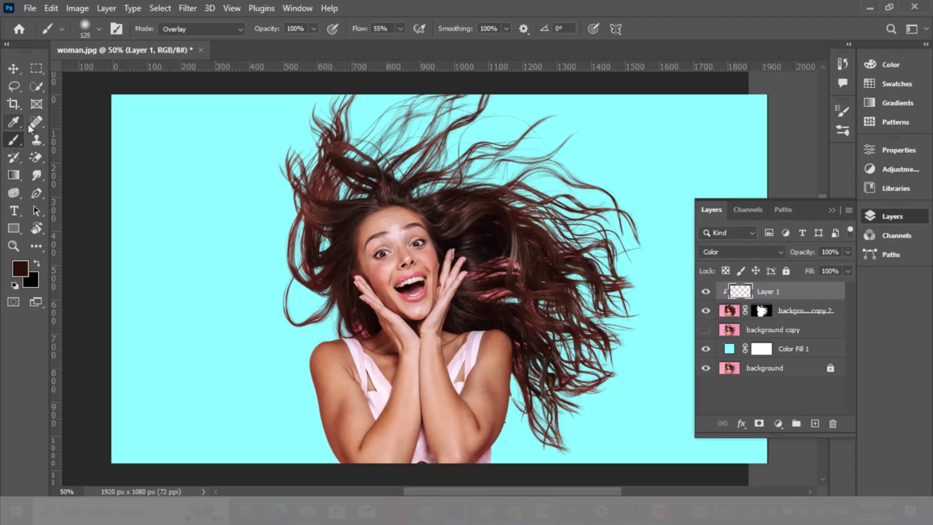
Set the brush to Normal mode, 40% flow and size 90.
left_click(194, 33)
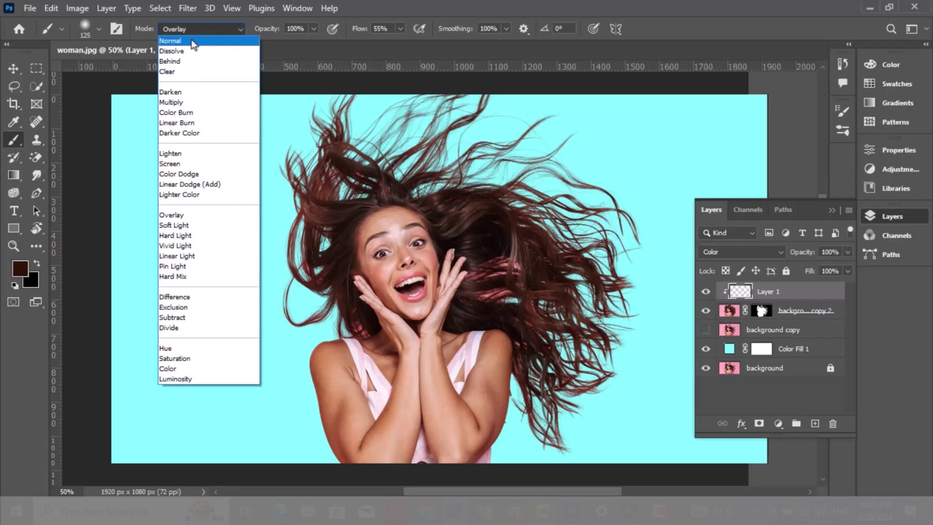
left_click(193, 39)
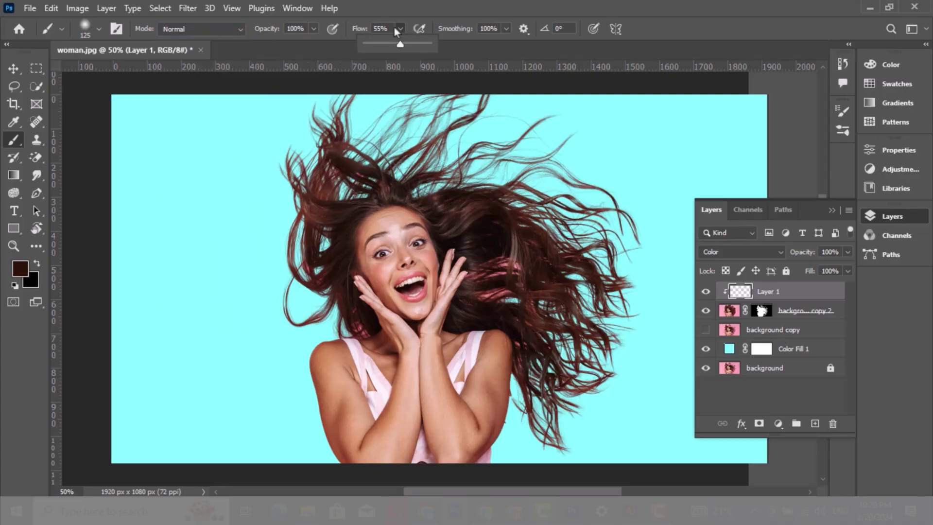
left_click_drag(392, 28, 375, 28)
type("40")
key("Return")
key("bracketleft")
key("bracketleft")
Sample medium, dark and reddish browns from the hair and paint them over the fringes.
left_click(315, 208, "alt")
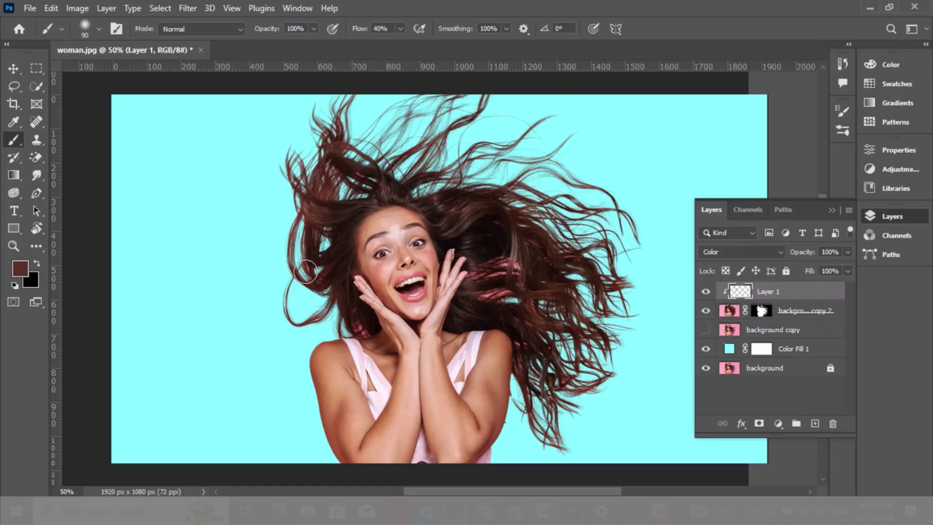
left_click(482, 190, "alt")
left_click(439, 172, "alt")
left_click(336, 178, "alt")
left_click(491, 282, "alt")
left_click(547, 294, "alt")
left_click(527, 350, "alt")
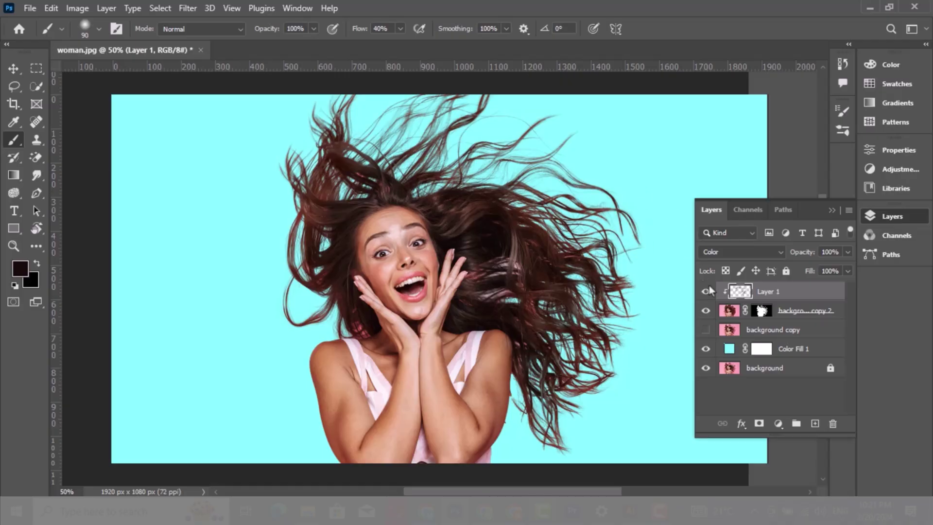
Duplicate background copy 2 and set background copy 2 to Multiply blending.
left_click(804, 315)
key("ctrl+j")
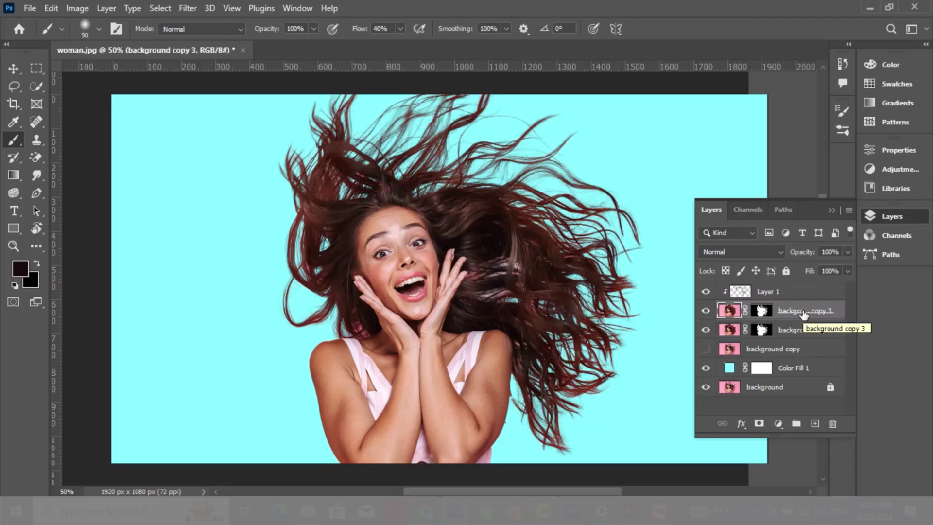
left_click(802, 333)
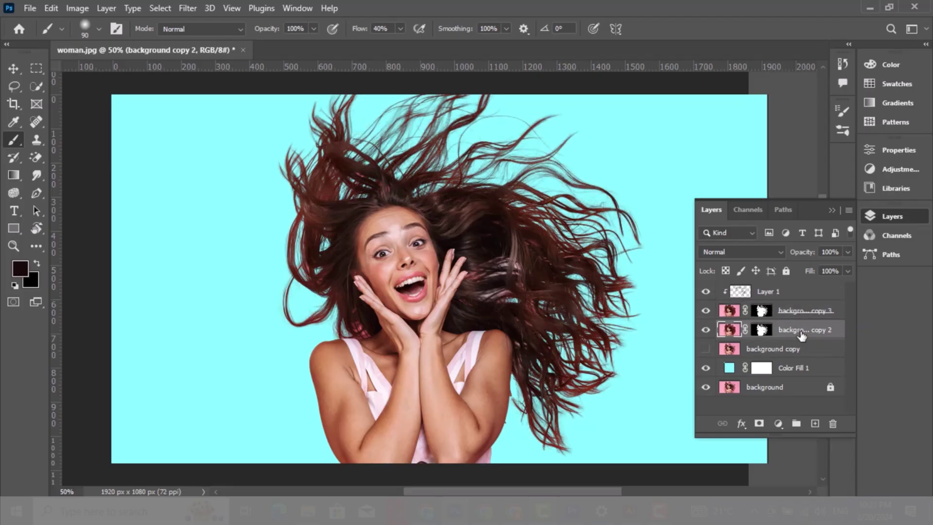
left_click(745, 254)
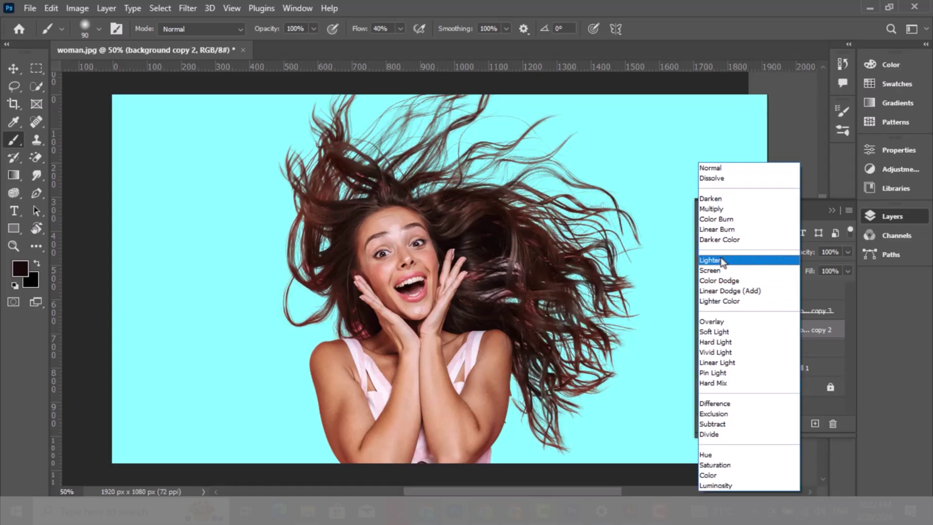
left_click(721, 210)
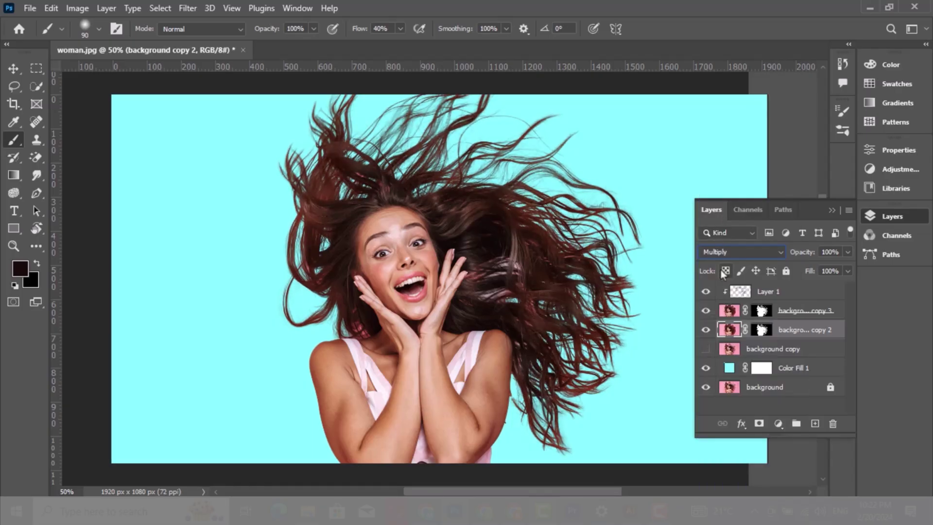
Toggle background copy 3's visibility to compare, then select it, keeping its name.
left_click(705, 311)
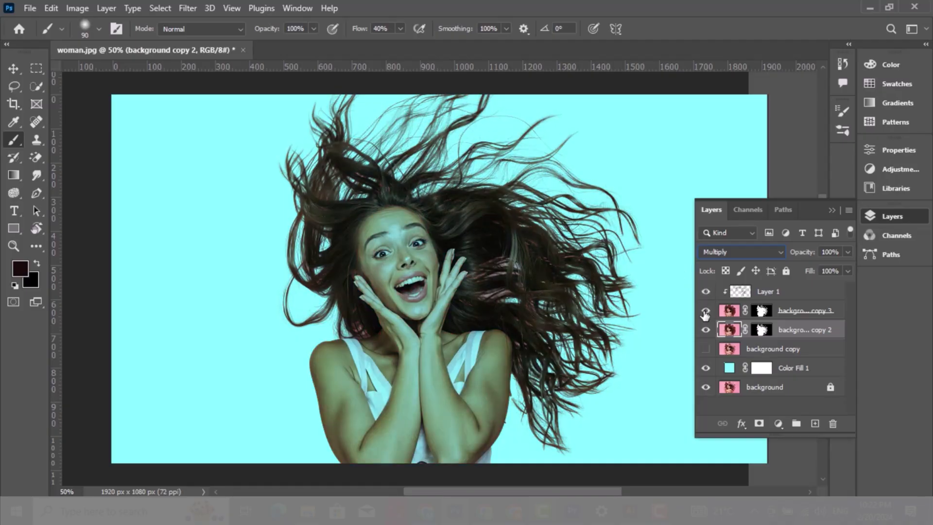
left_click(705, 311)
left_click(816, 312)
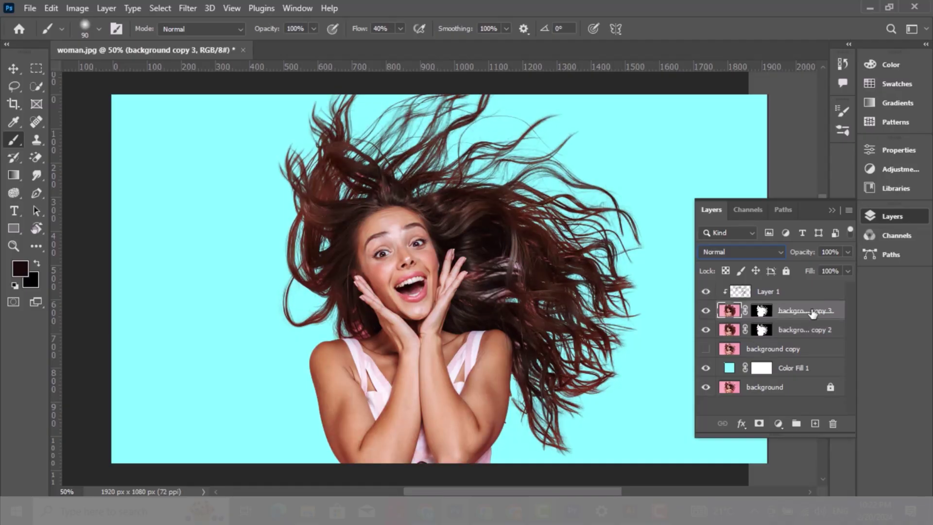
double_click(813, 311)
key("Return")
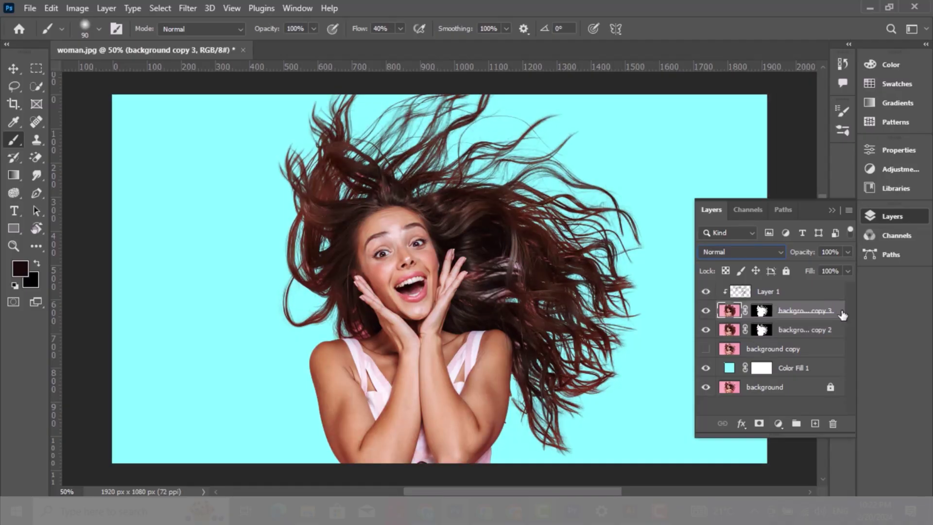
Split background copy 3's Blend If This Layer black point to 25/107 so its darkest tones drop out.
double_click(726, 289)
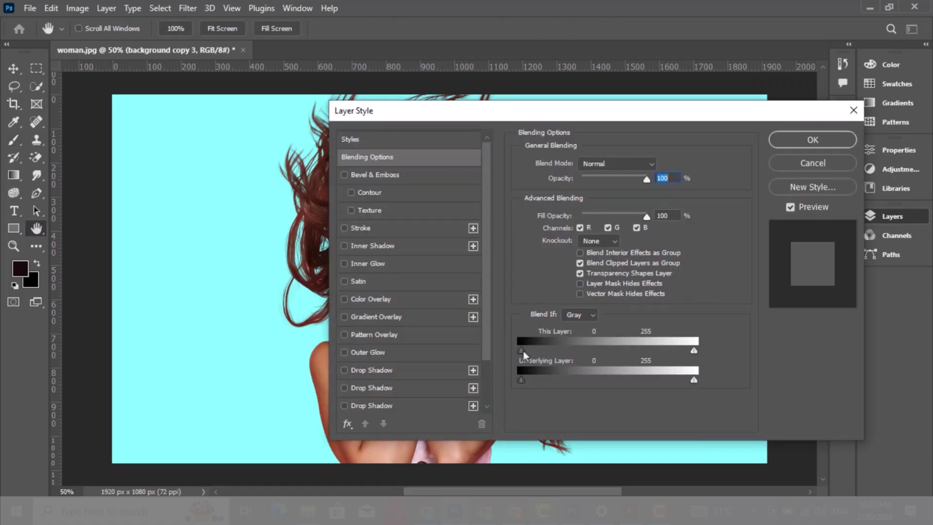
left_click_drag(451, 108, 545, 110)
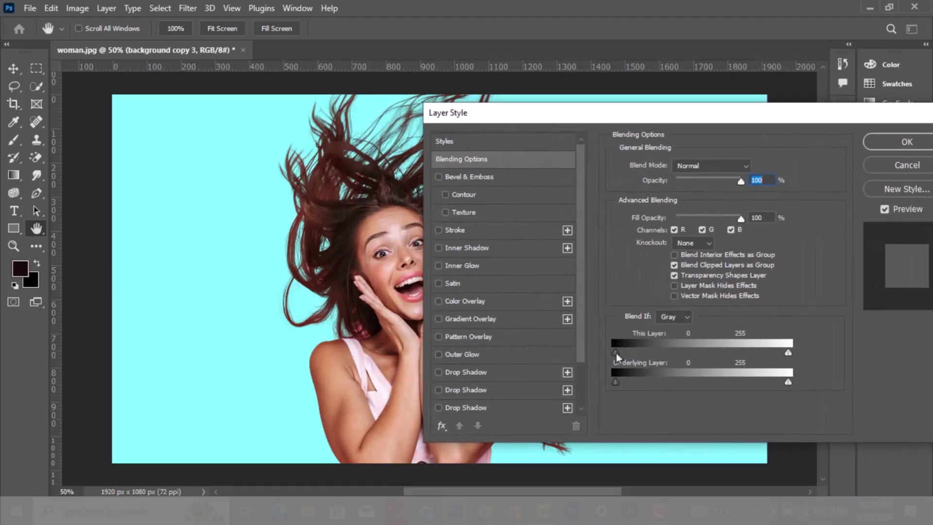
left_click_drag(615, 354, 627, 355)
left_click_drag(633, 355, 687, 354)
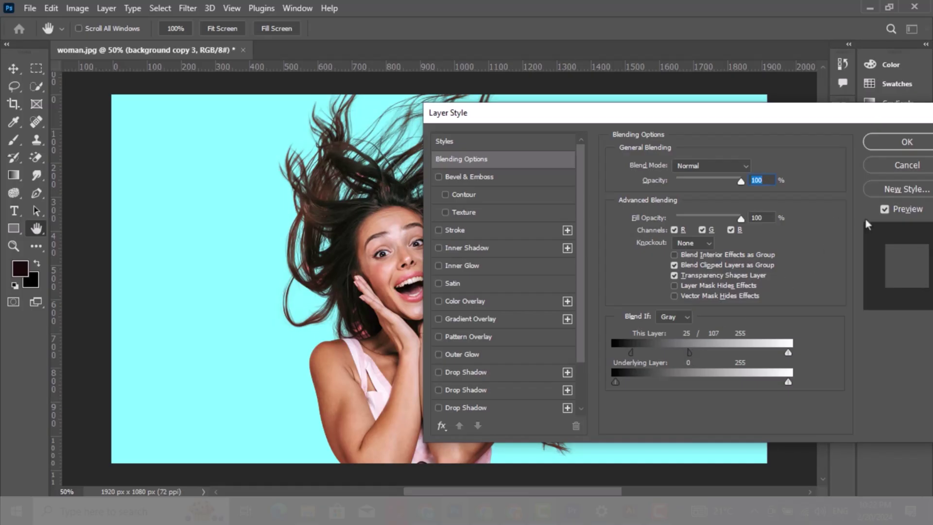
left_click(884, 209)
left_click(884, 209)
left_click(906, 143)
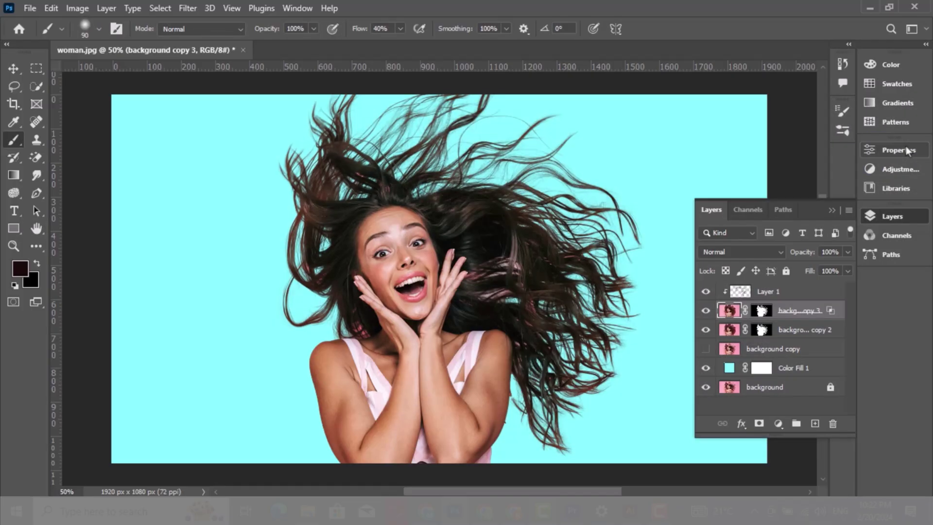
Recolour the Color Fill 1 background from cyan to a light pink (#ff8bd7).
double_click(729, 368)
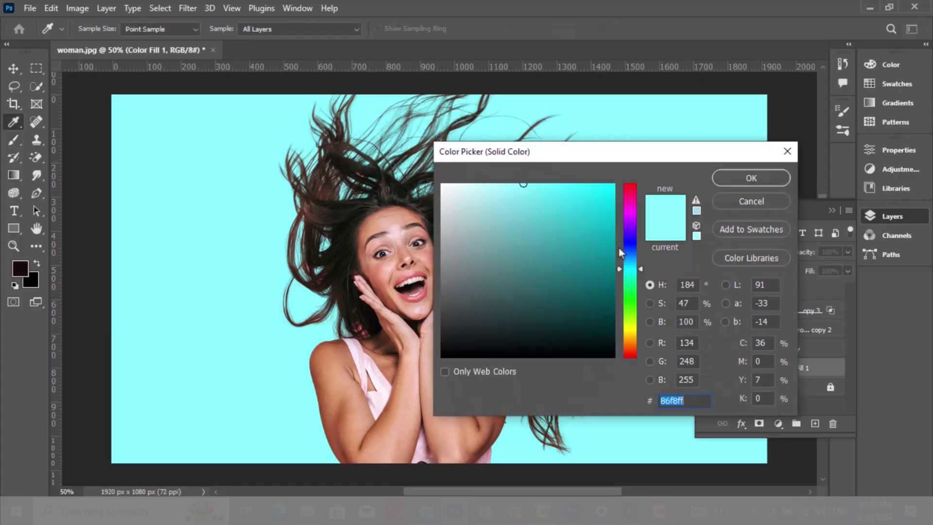
left_click_drag(634, 270, 633, 202)
left_click_drag(506, 187, 519, 185)
key("b")
left_click(750, 180)
left_click(831, 211)
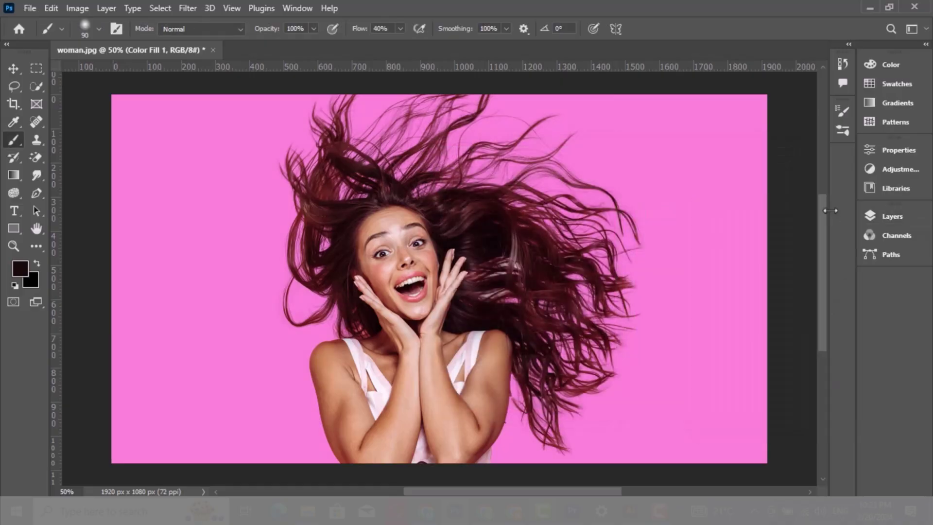
left_click(13, 68)
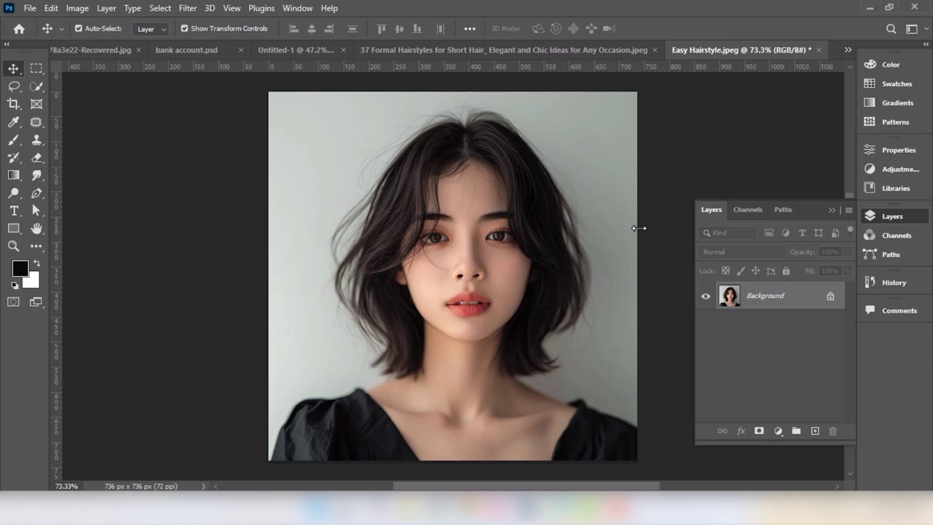
Duplicate the Background layer, hide the original, and mask the copy to a rough lasso around the woman.
left_click_drag(782, 304, 815, 431)
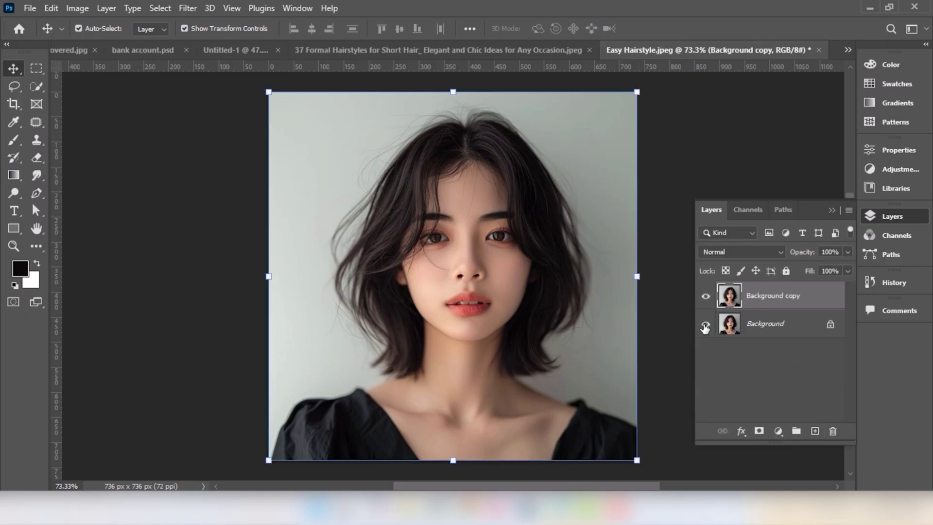
left_click(705, 328)
left_click(13, 86)
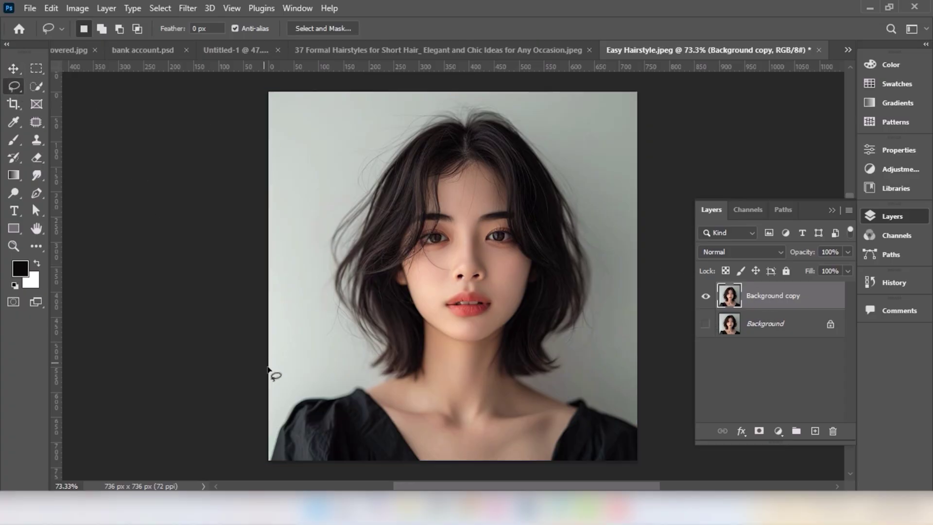
mouse_move(280, 394)
left_mouse_down()
mouse_move(335, 375)
mouse_move(314, 281)
mouse_move(382, 115)
mouse_move(526, 95)
mouse_move(611, 252)
mouse_move(591, 369)
mouse_move(644, 438)
mouse_move(611, 474)
mouse_move(286, 482)
mouse_move(261, 451)
mouse_move(287, 392)
left_mouse_up()
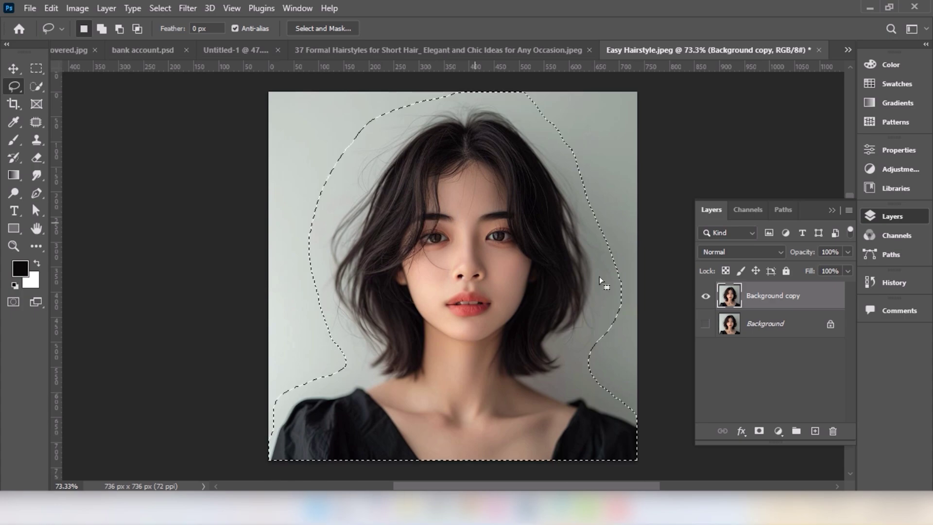
left_click(759, 431)
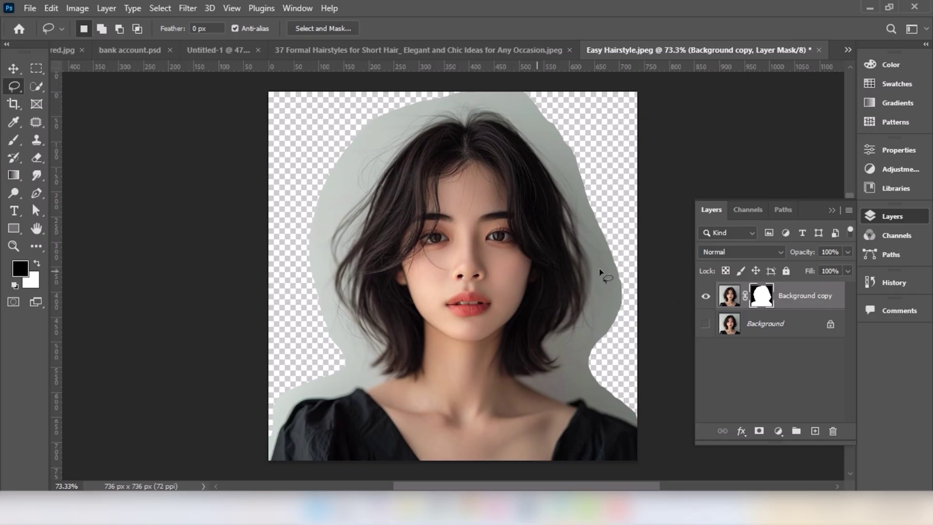
right_click(759, 296)
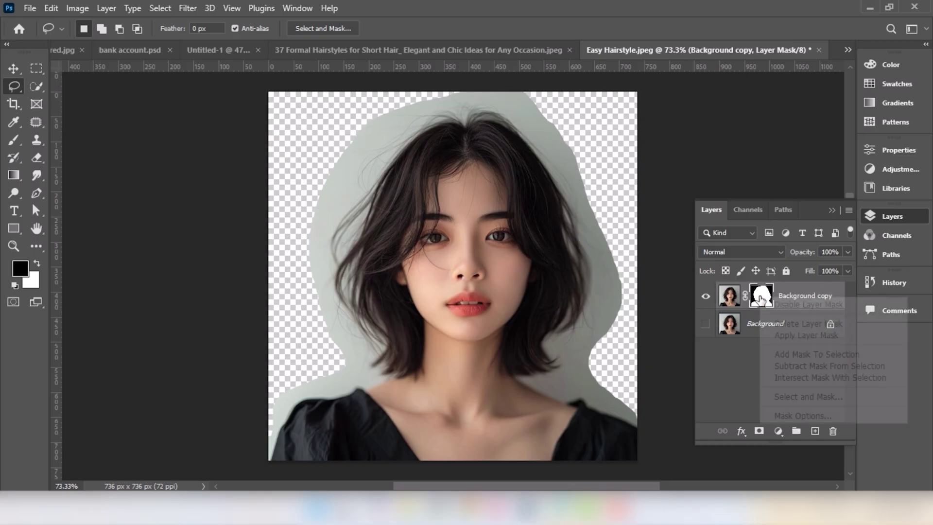
Refine the mask with Select Subject and Decontaminate Colors, outputting a new masked Background copy 2.
left_click(785, 398)
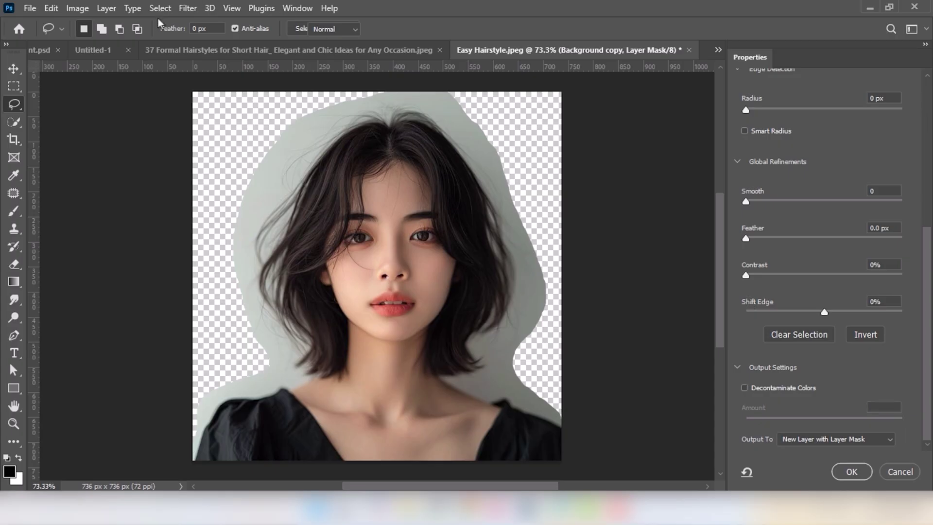
left_click(159, 8)
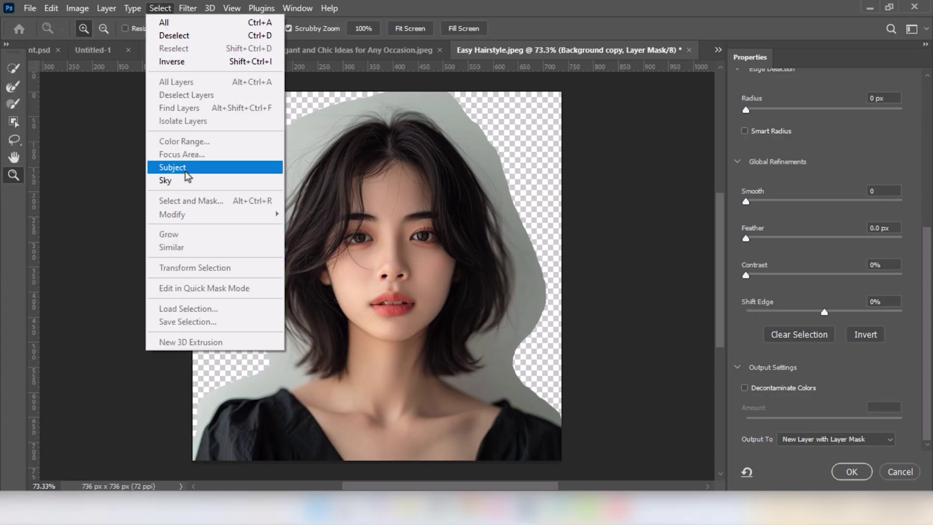
left_click(185, 169)
left_click(424, 197)
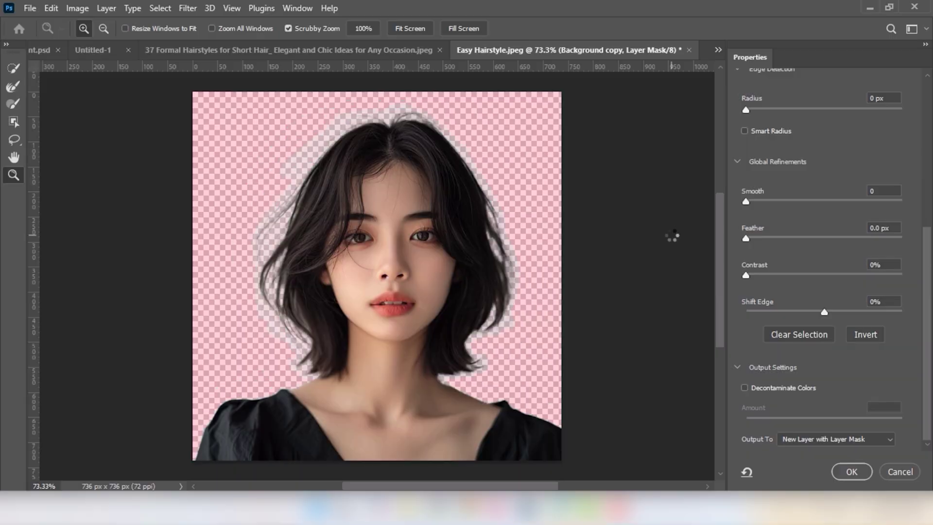
scroll(925, 211, "up", 5)
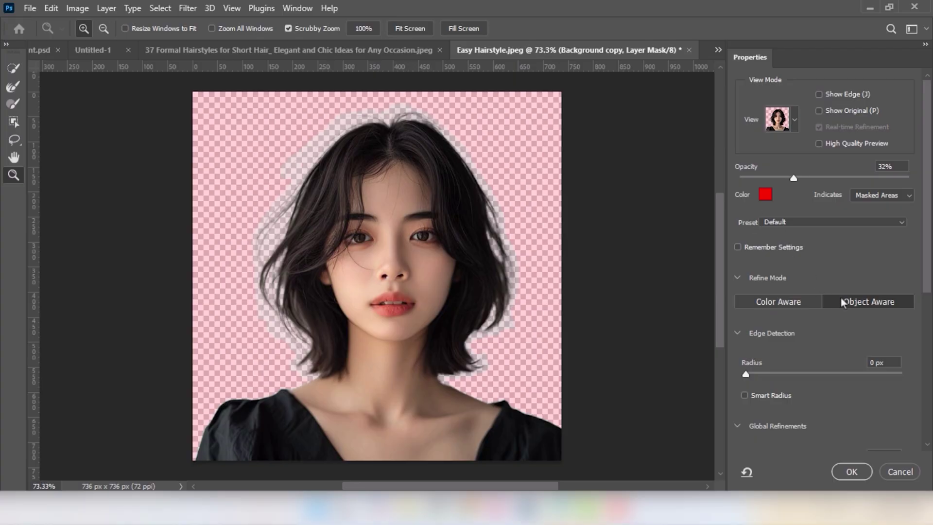
left_click_drag(929, 194, 929, 359)
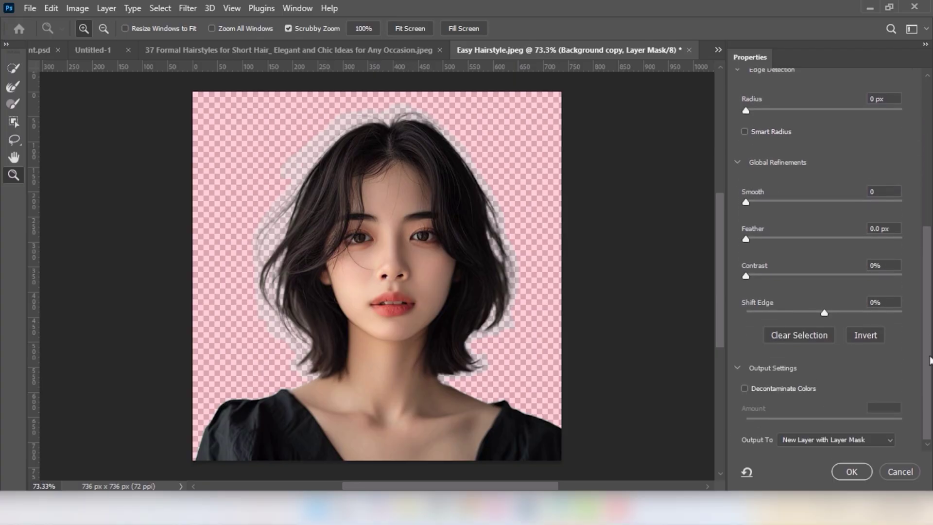
left_click(744, 389)
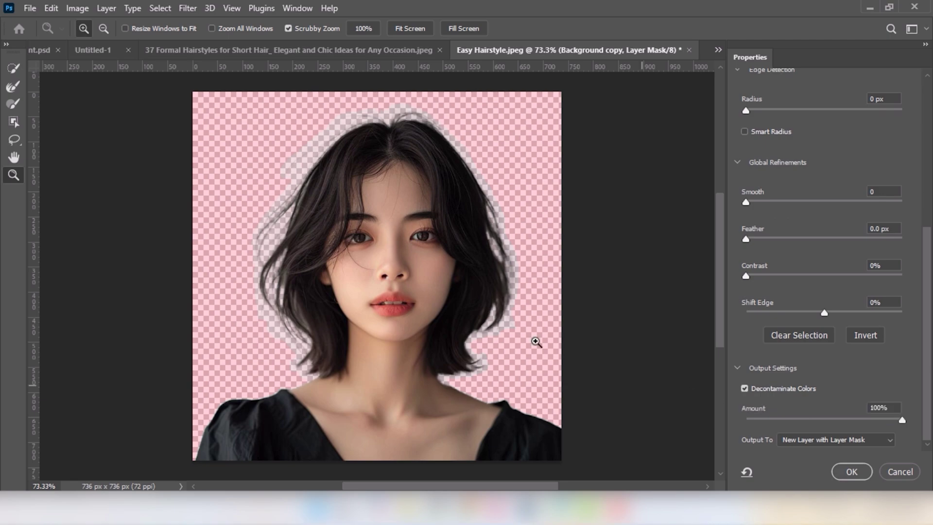
left_click(850, 475)
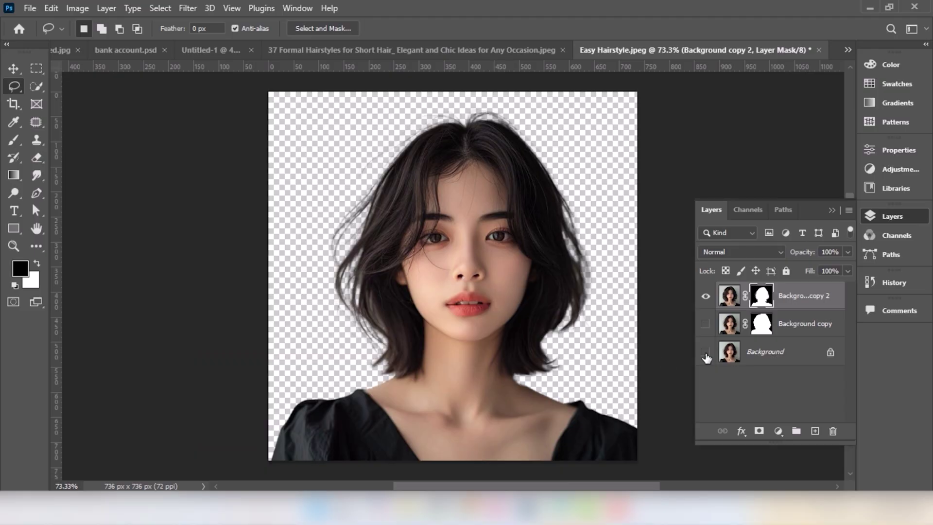
Toggle the original grey Background layer on and off to compare it with the cutout.
left_click(705, 352)
left_click(706, 351)
left_click(706, 352)
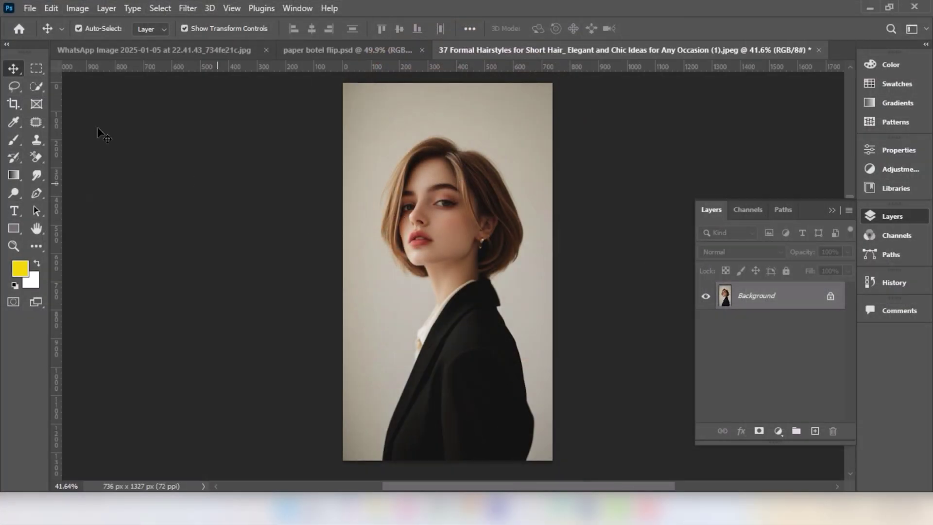
Lasso the bob-haired woman, then replace it with Select Subject plus Refine Hair in Select and Mask.
left_click(15, 89)
mouse_move(390, 375)
left_mouse_down()
mouse_move(397, 339)
mouse_move(376, 276)
mouse_move(368, 187)
mouse_move(421, 121)
mouse_move(477, 133)
mouse_move(530, 187)
mouse_move(532, 313)
mouse_move(553, 429)
mouse_move(540, 465)
mouse_move(478, 480)
mouse_move(375, 485)
mouse_move(389, 374)
left_mouse_up()
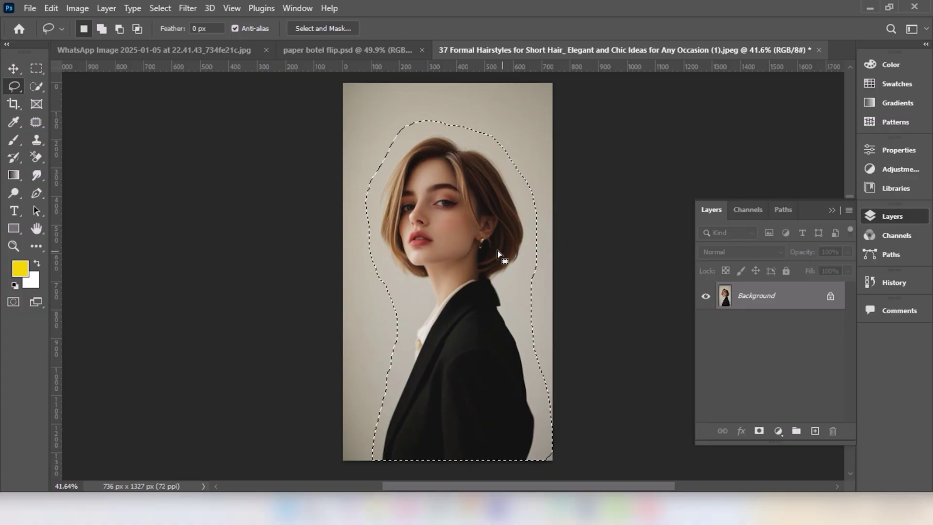
left_click(319, 29)
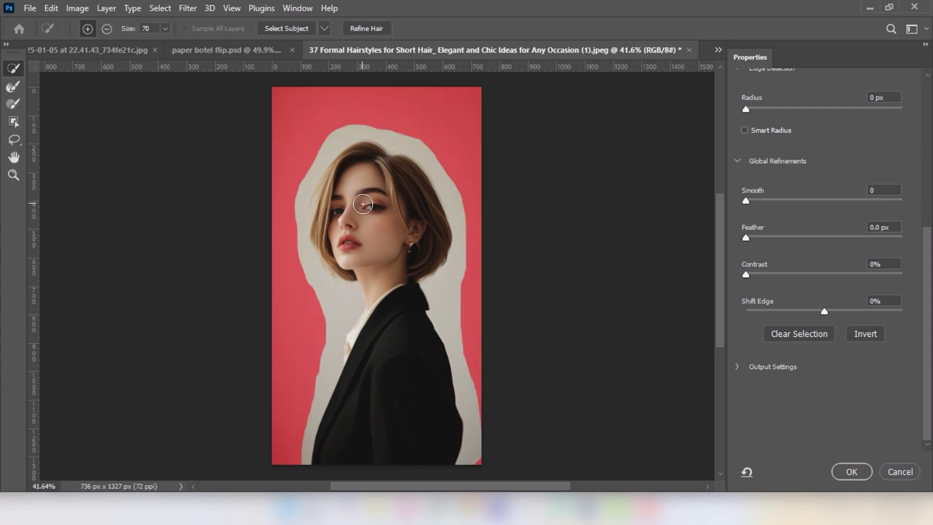
left_click(290, 29)
left_click(414, 196)
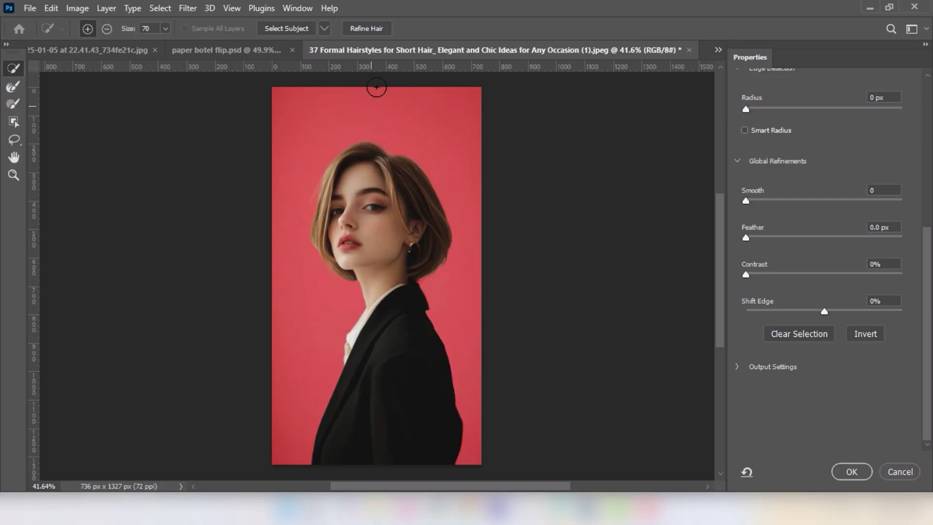
left_click(369, 30)
scroll(865, 334, "up", 2)
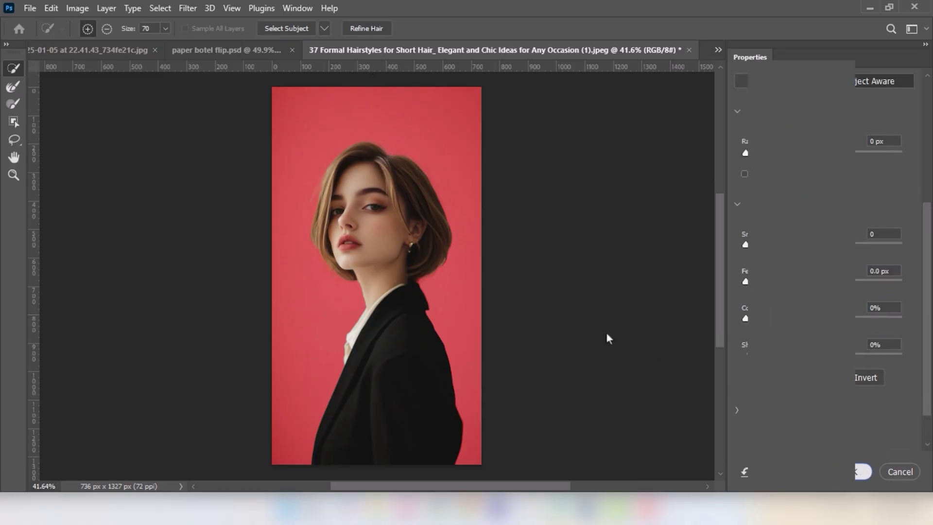
key("Return")
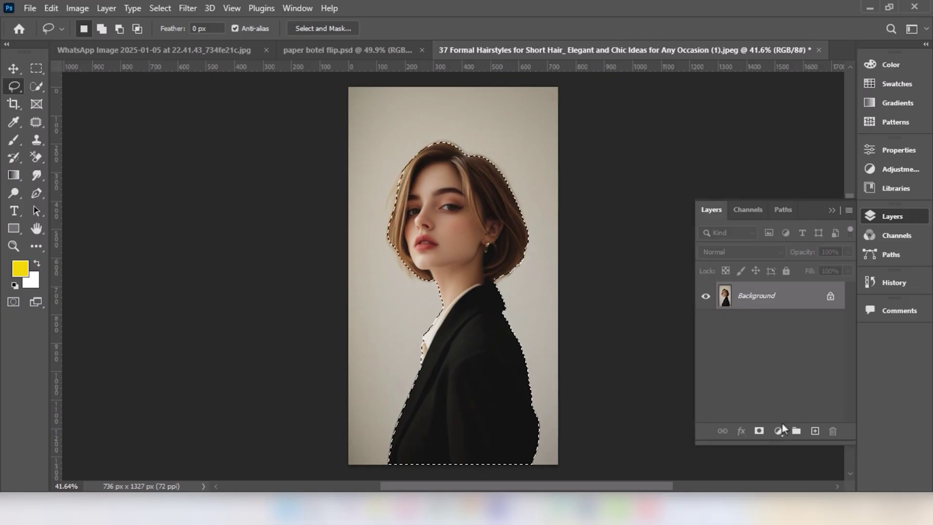
Add a layer mask from the bob-haired woman's selection and zoom in to check the hair edge.
left_click(759, 431)
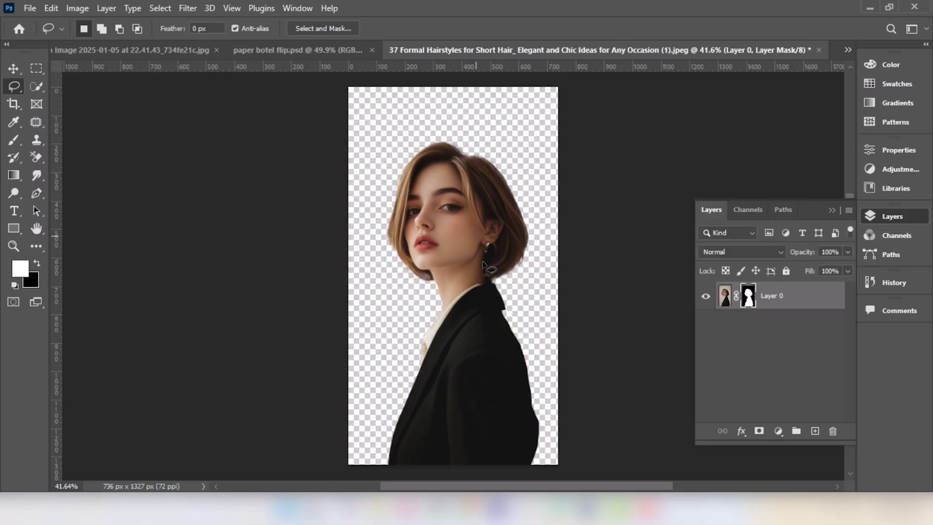
scroll(524, 265, "up", 3)
scroll(525, 266, "up", 8)
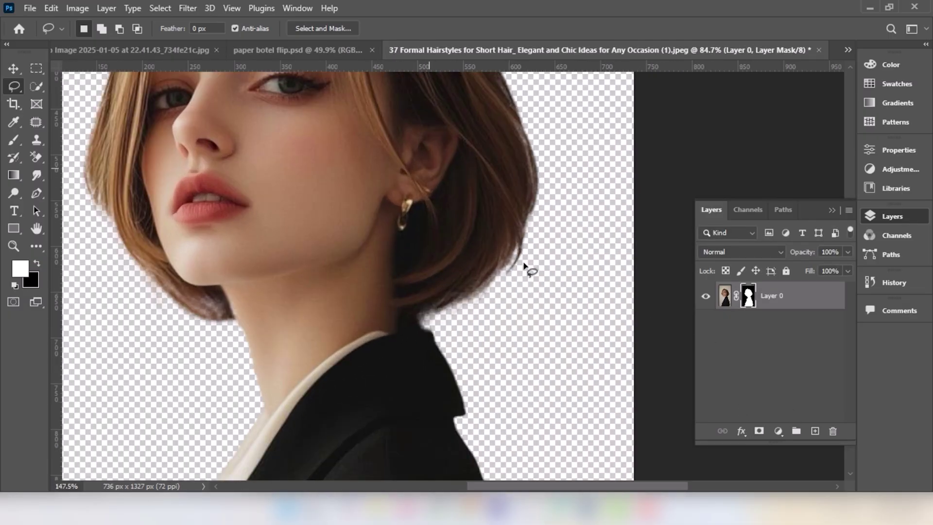
scroll(523, 266, "down", 3)
scroll(523, 266, "down", 3)
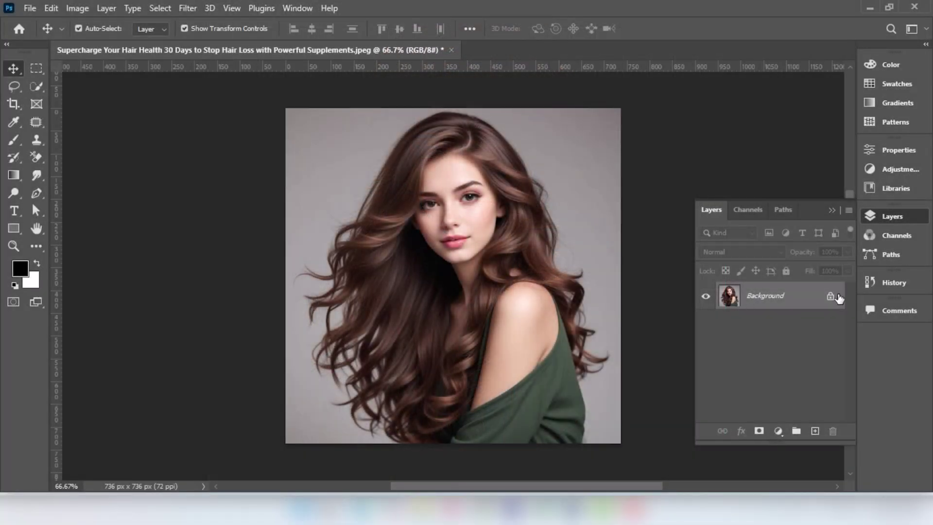
Unlock the Background layer and strip the grey backdrop using the Remove Background quick action.
left_click(831, 297)
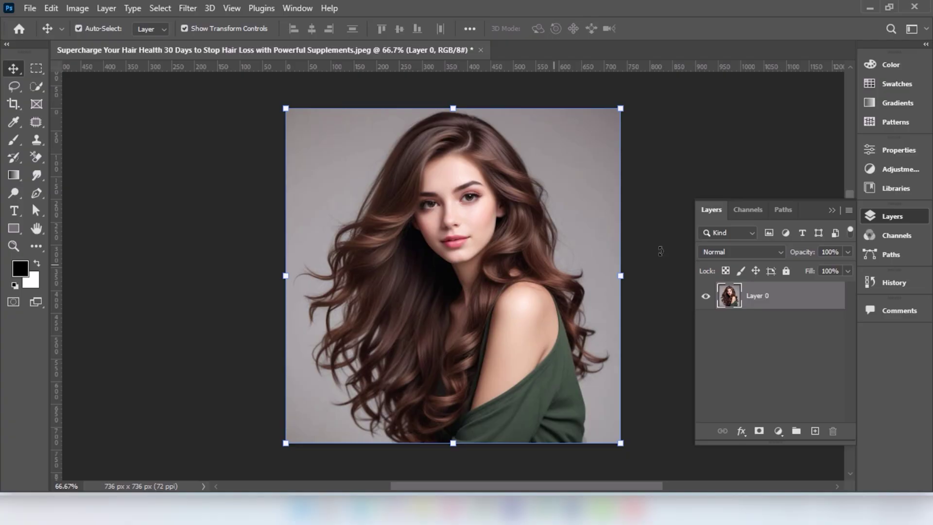
left_click(890, 151)
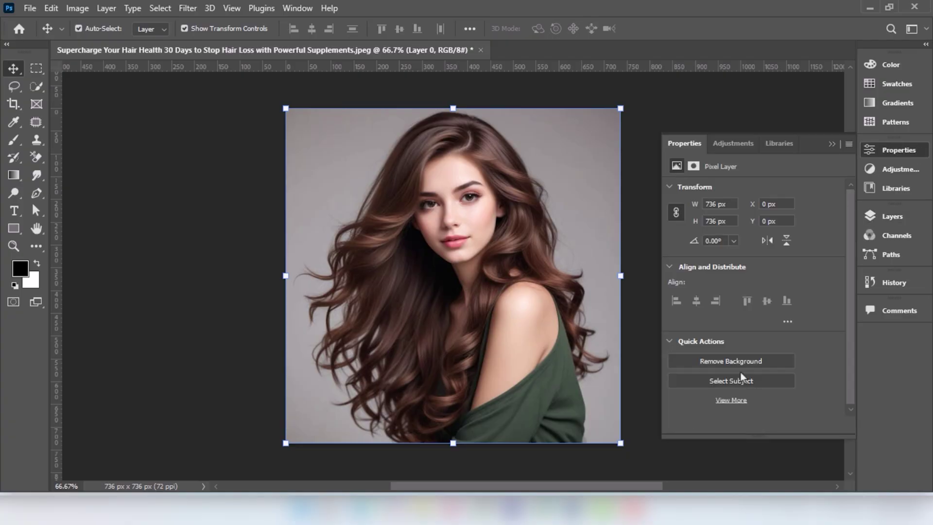
left_click(724, 362)
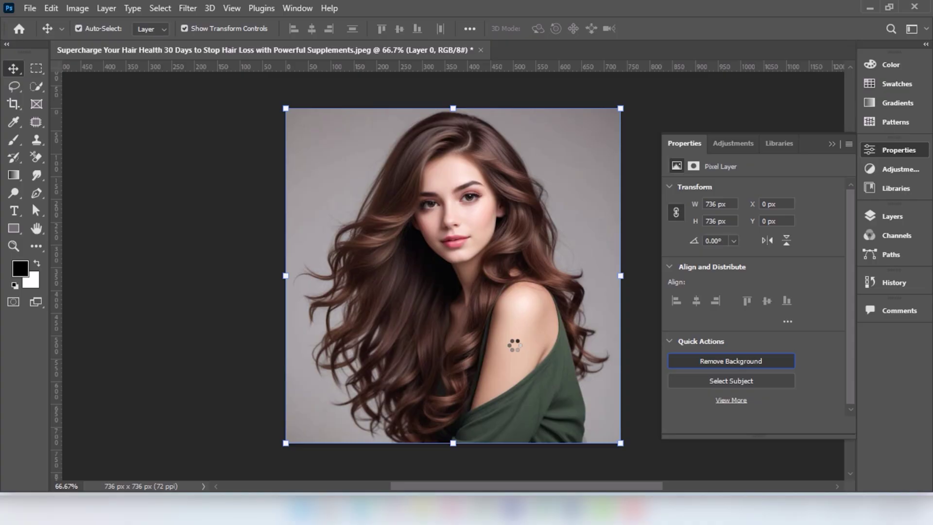
left_click(885, 218)
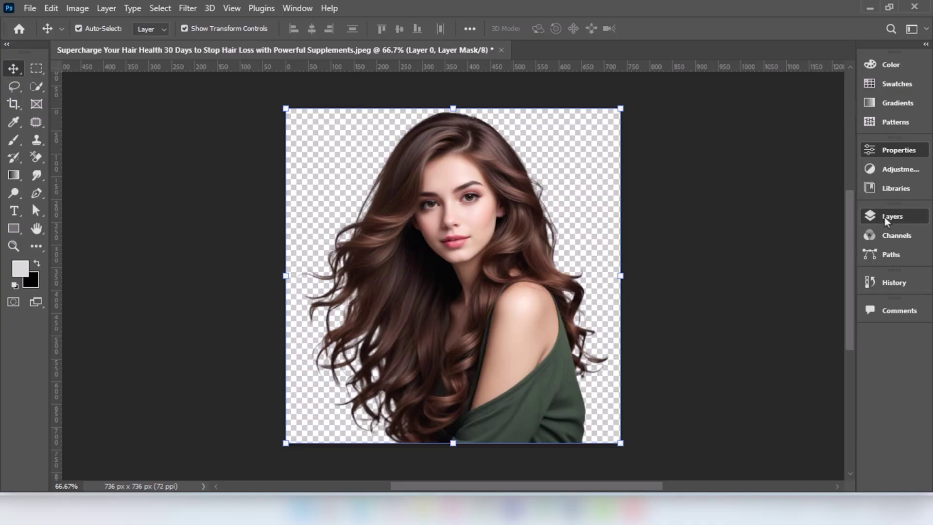
left_click(885, 219)
left_click(776, 433)
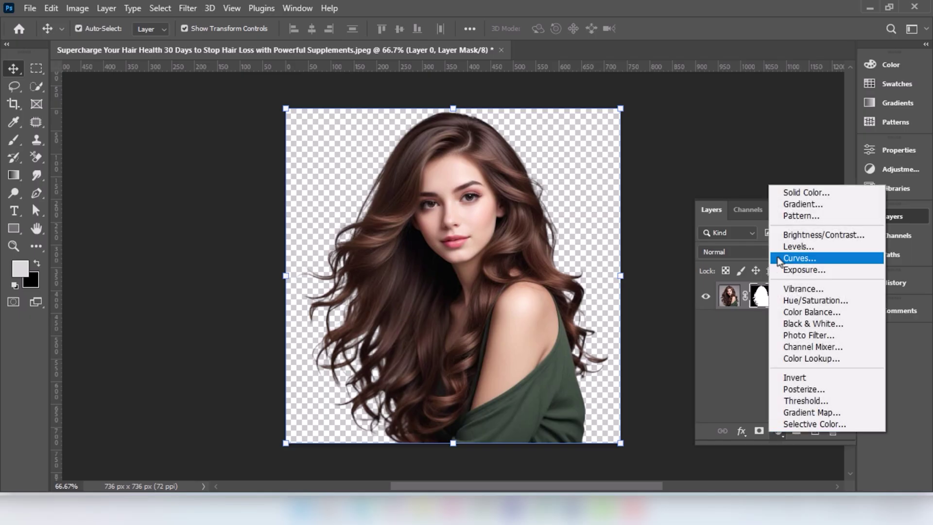
Add a black Solid Color fill layer and move it beneath Layer 0.
left_click(786, 193)
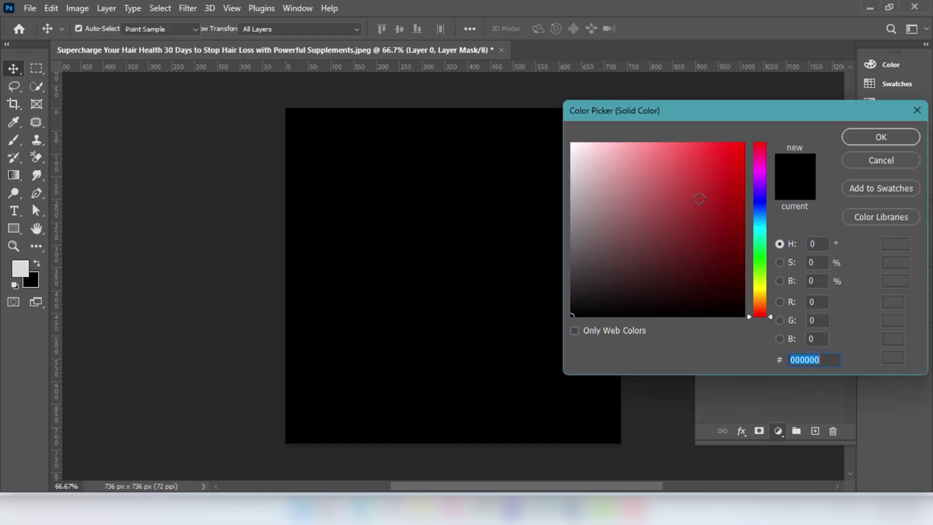
left_click(881, 138)
left_click_drag(797, 294, 792, 342)
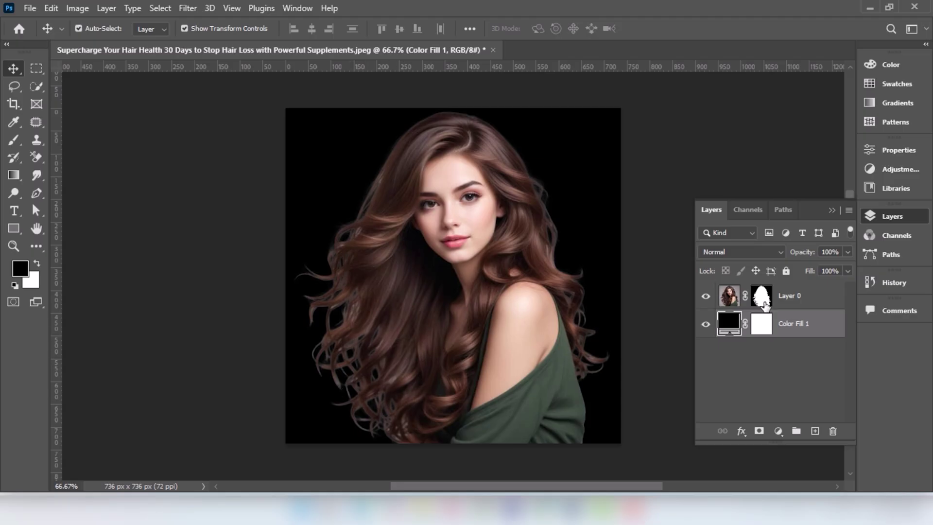
left_click(764, 303)
Brush Refine Edge over Layer 0's wispy hair with Decontaminate Colors on, outputting a masked copy.
right_click(764, 302)
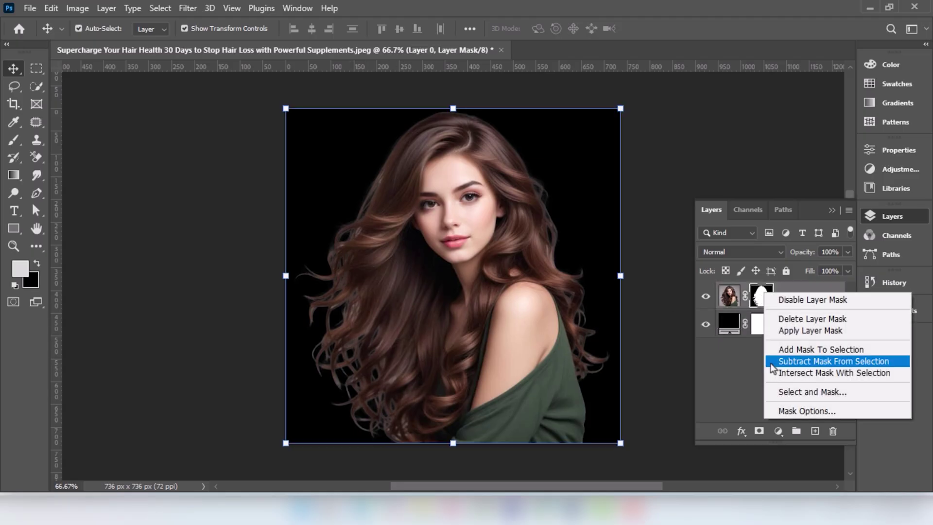
left_click(784, 392)
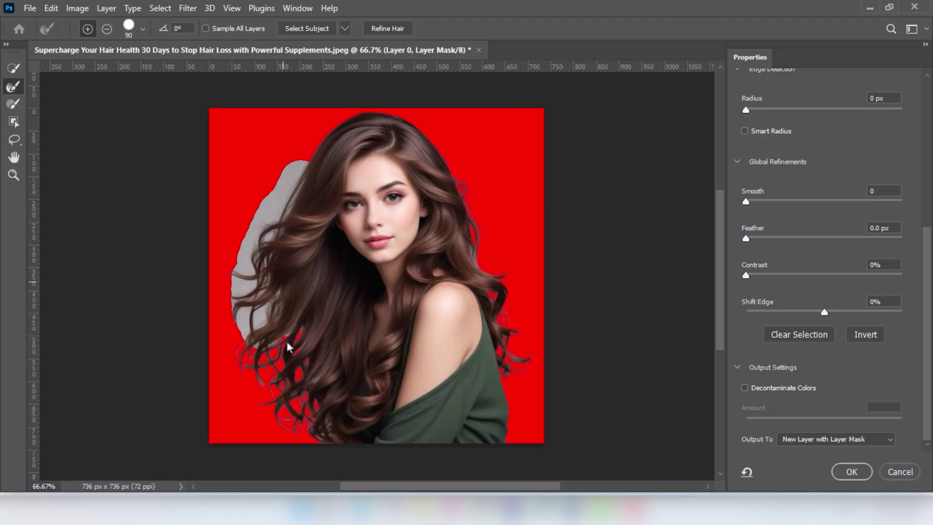
mouse_move(316, 429)
left_mouse_down()
mouse_move(262, 387)
mouse_move(250, 340)
left_mouse_up()
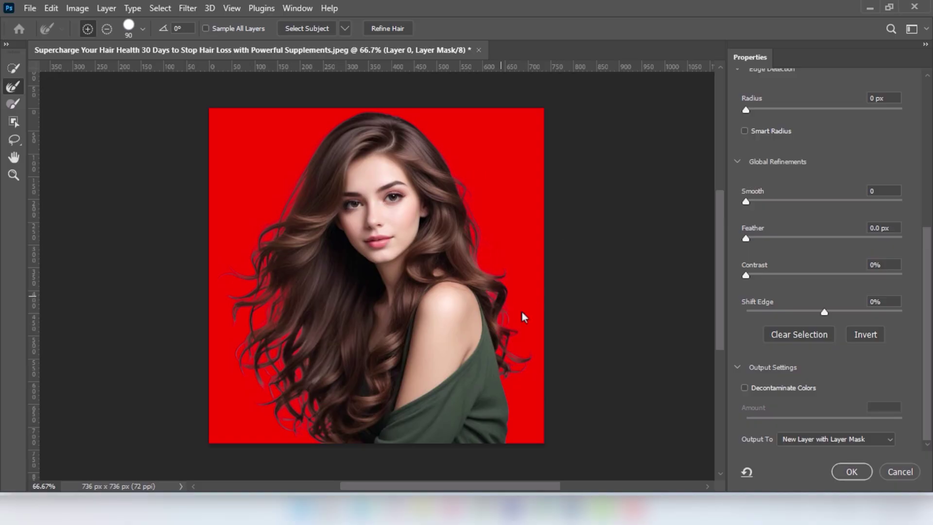
left_click(751, 390)
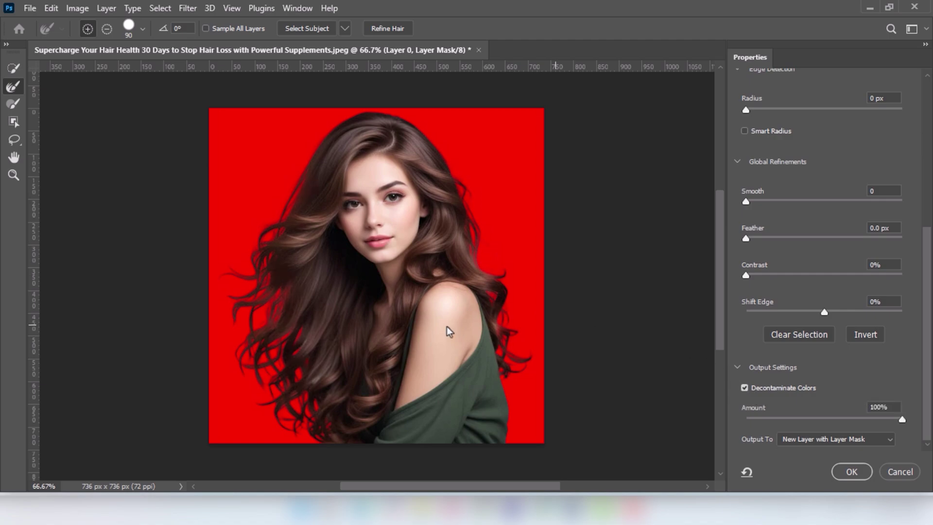
left_click(851, 471)
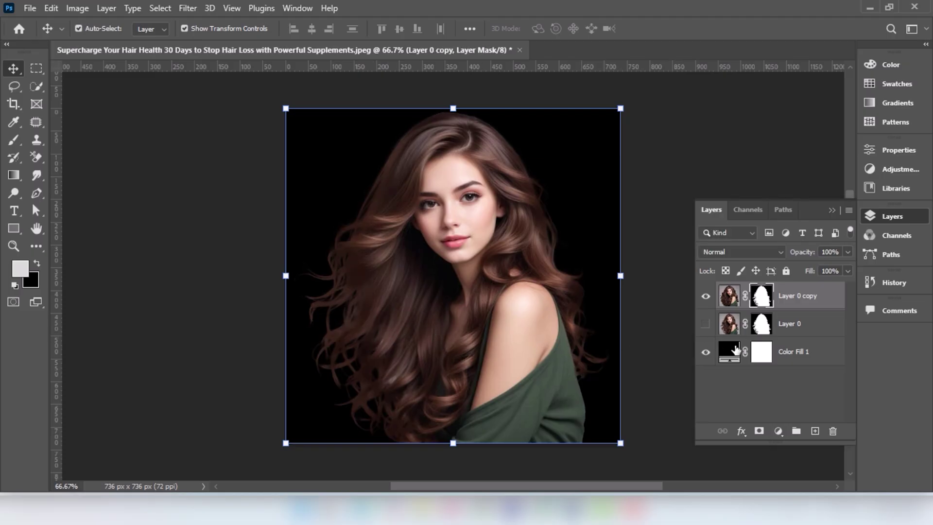
Change the Color Fill 1 backdrop from black to bright aqua (#00e6d3).
left_click(727, 356)
double_click(727, 357)
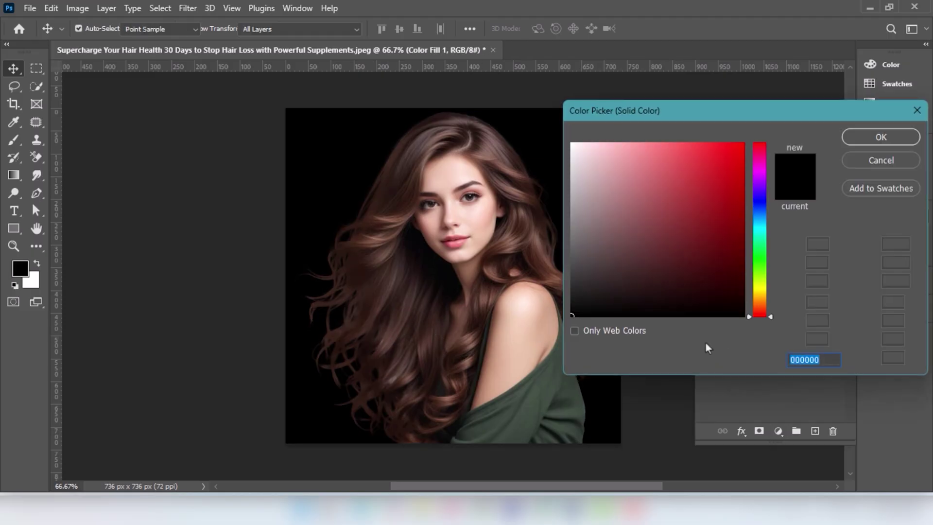
left_click_drag(704, 171, 770, 232)
left_click(760, 162)
left_click(881, 137)
key("v")
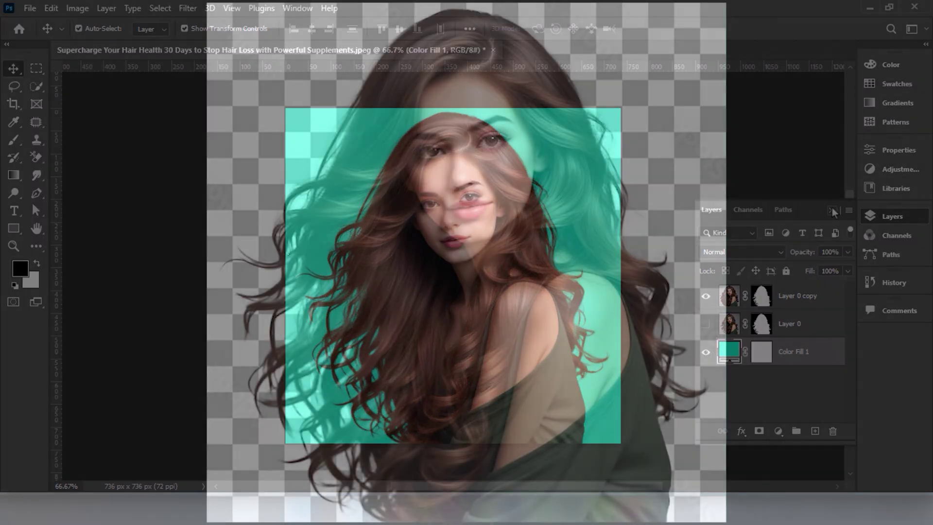